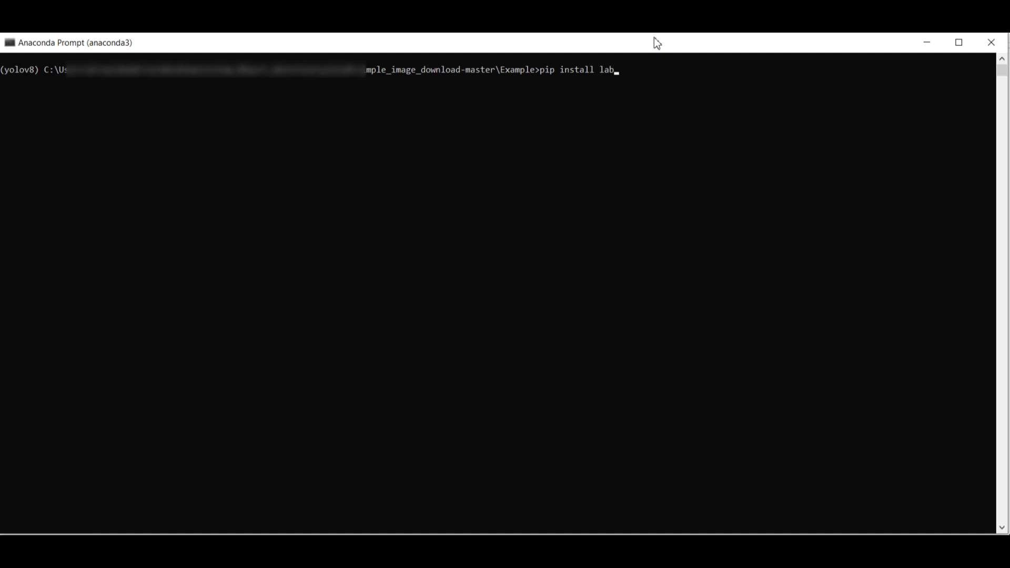
# Install the labelImg package with pip in the yolov8 environment and launch LabelImg.
pyautogui.write('mg')
pyautogui.press('Return')
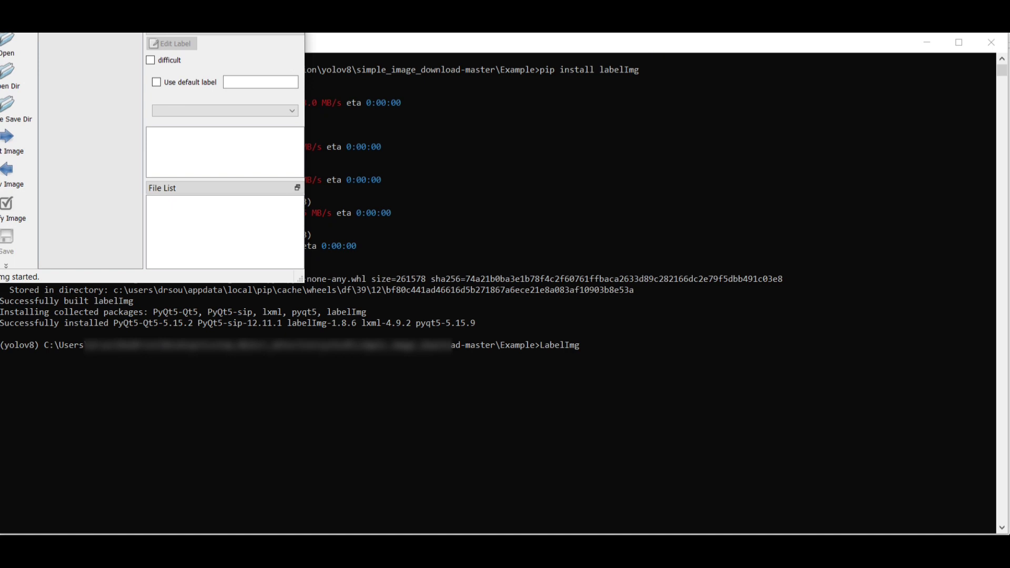
# Bring the labelImg window fully into view and enlarge it to cover the visible screen area.
pyautogui.moveTo(15, 1); pyautogui.dragTo(45, 49)
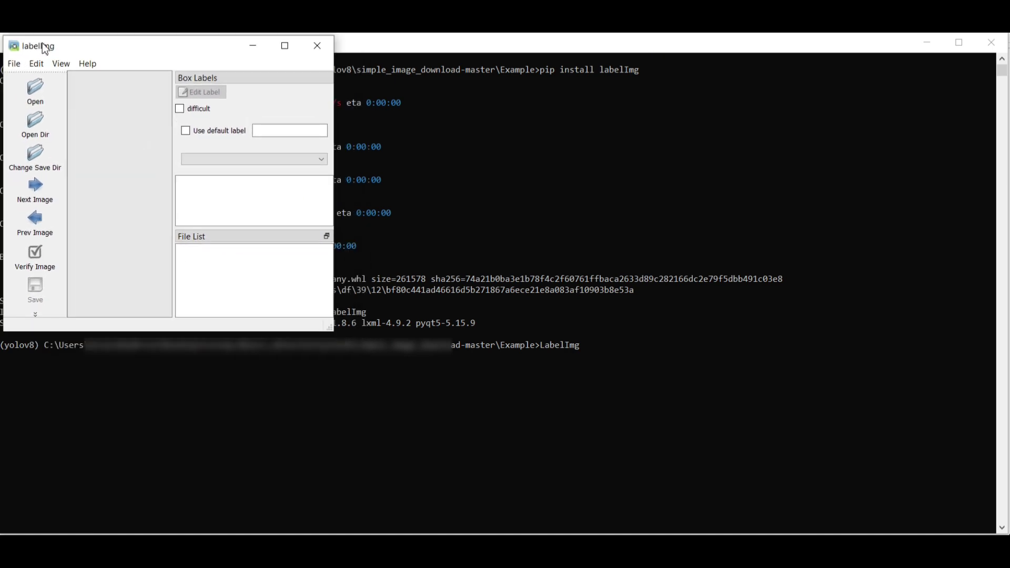
pyautogui.click(285, 46)
pyautogui.press('super+Down')
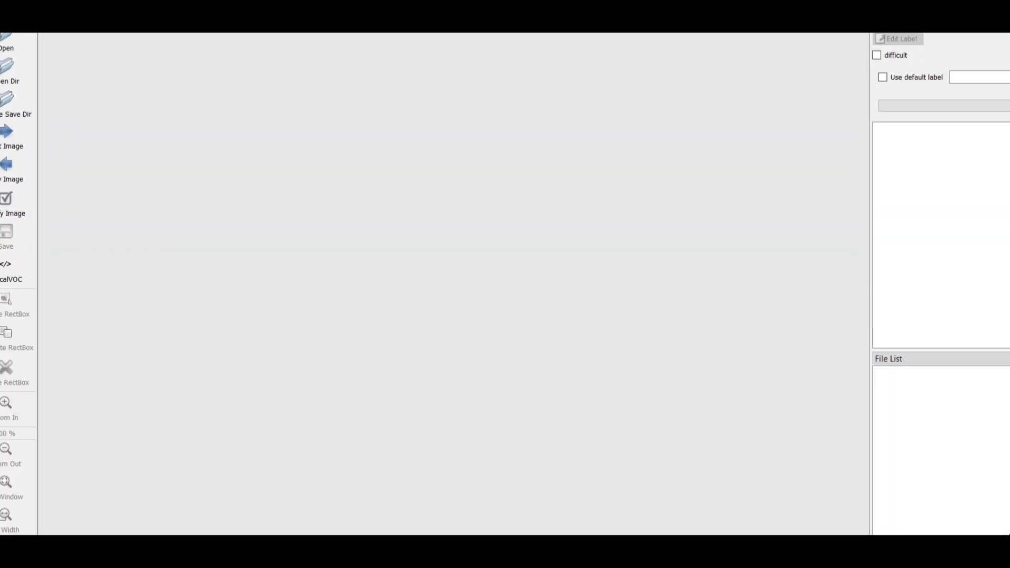
pyautogui.moveTo(248, 21); pyautogui.dragTo(167, 45)
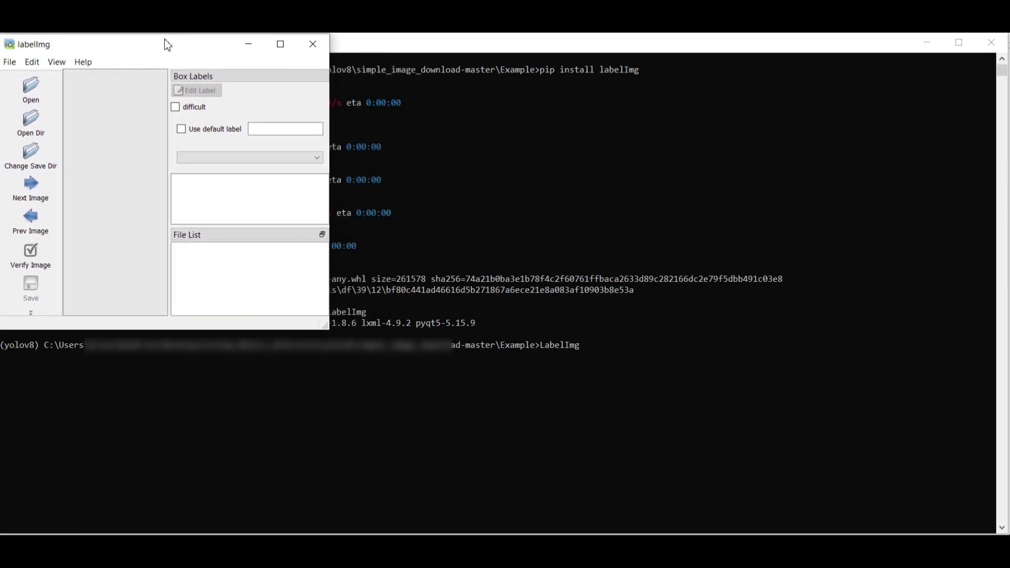
pyautogui.moveTo(330, 331); pyautogui.dragTo(1005, 533)
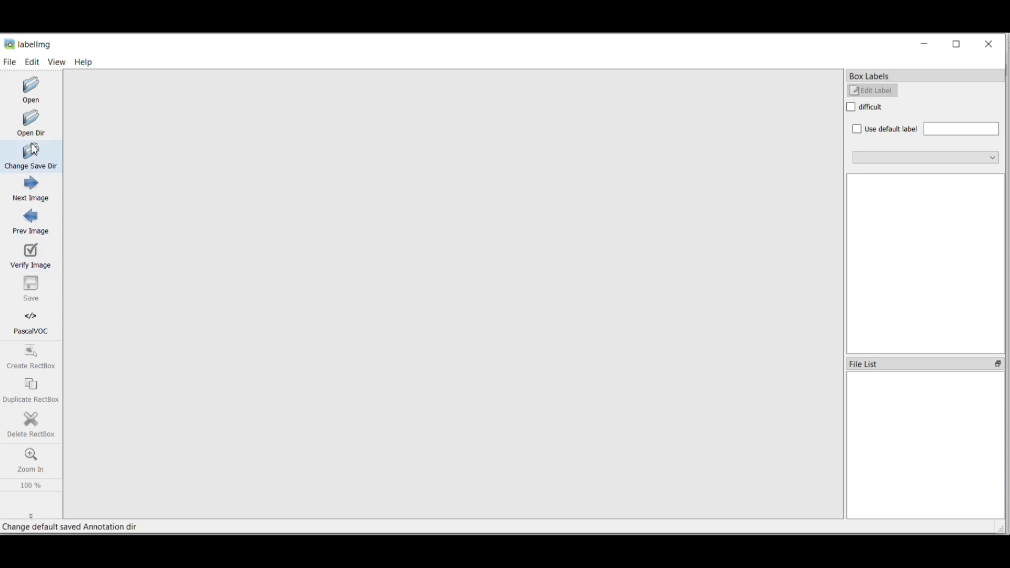
# Open the images folder inside Custom_Object_detection\yolov8 as the image directory.
pyautogui.click(9, 62)
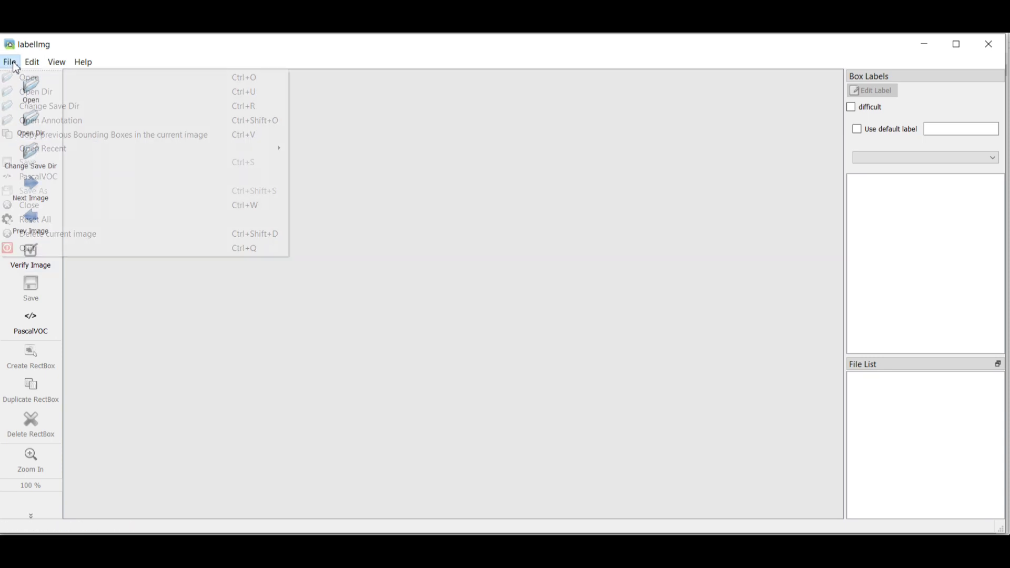
pyautogui.click(28, 93)
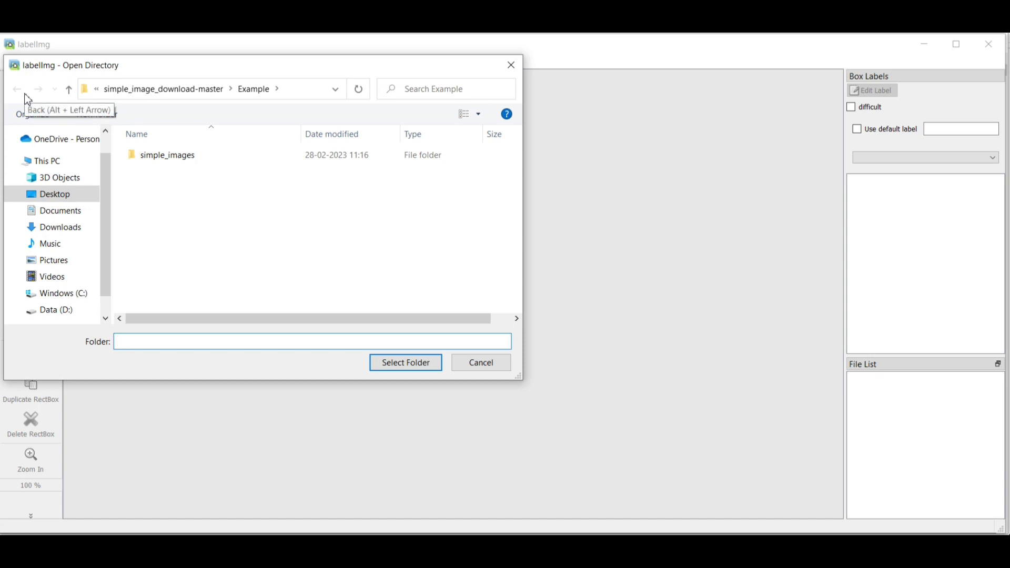
pyautogui.click(134, 92)
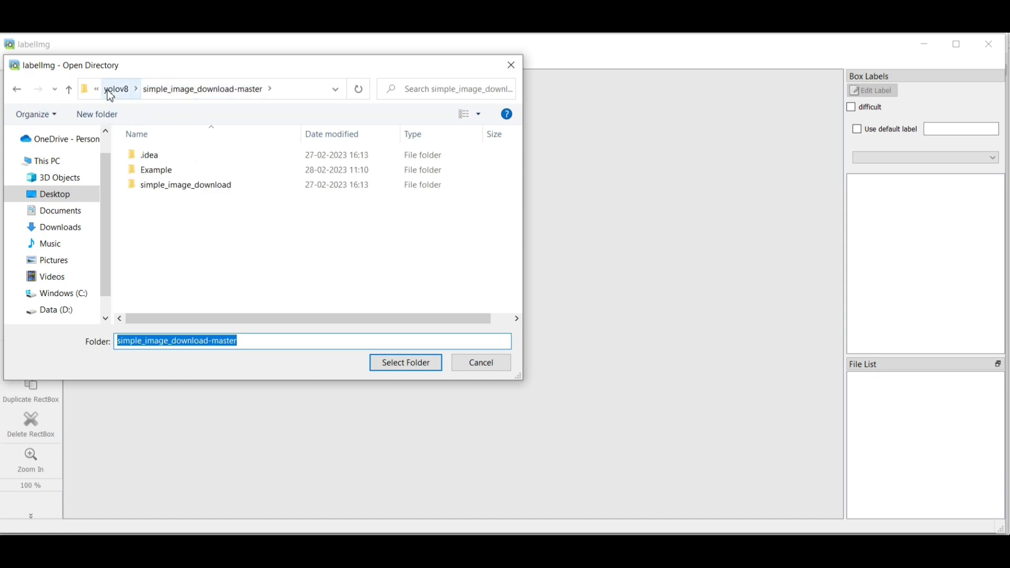
pyautogui.click(110, 92)
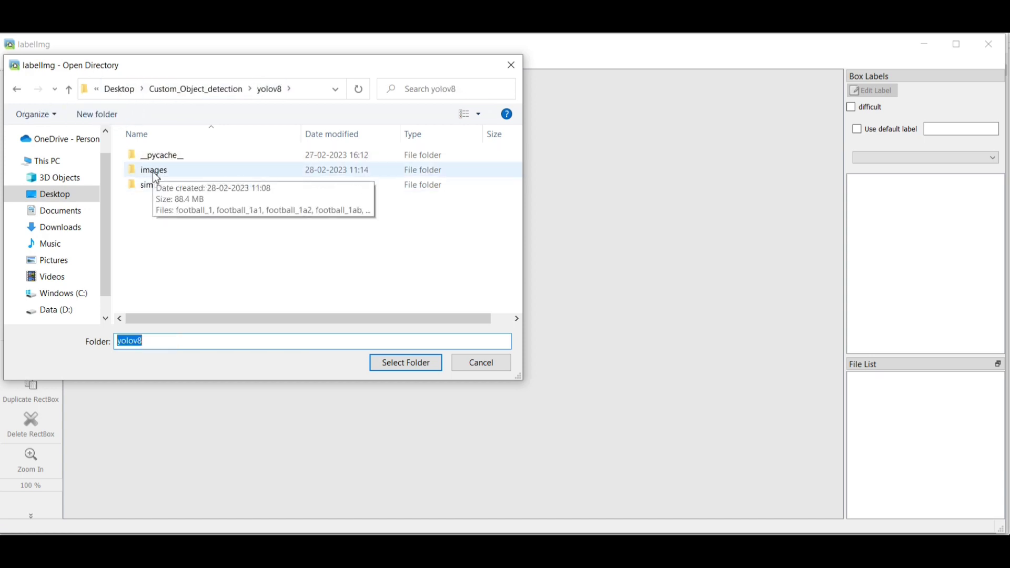
pyautogui.click(156, 177)
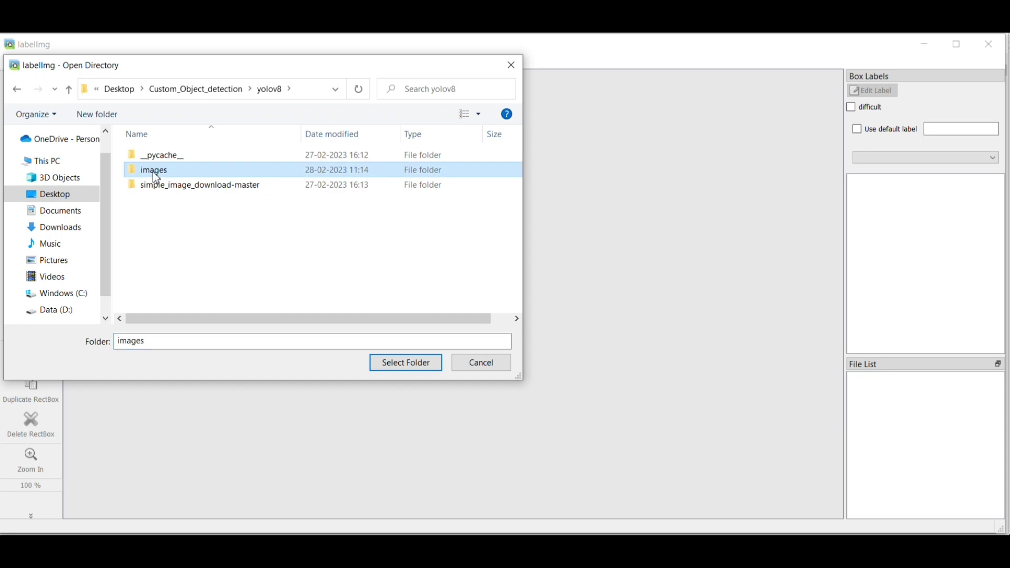
pyautogui.click(153, 172)
pyautogui.click(209, 167)
pyautogui.click(390, 368)
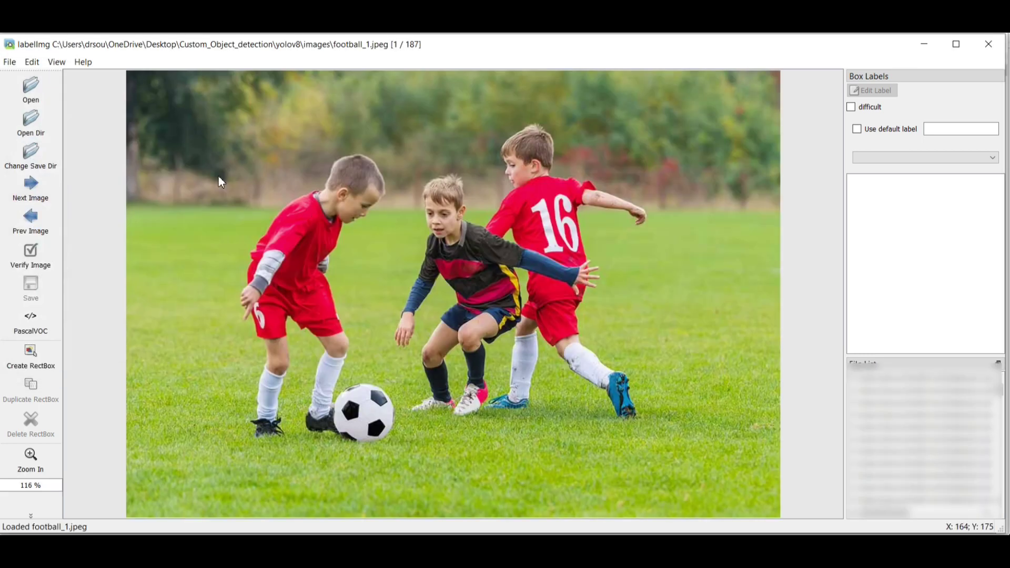
# Set the annotation save directory to a new folder named labels inside yolov8, with YOLO as the save format.
pyautogui.click(32, 157)
pyautogui.click(132, 91)
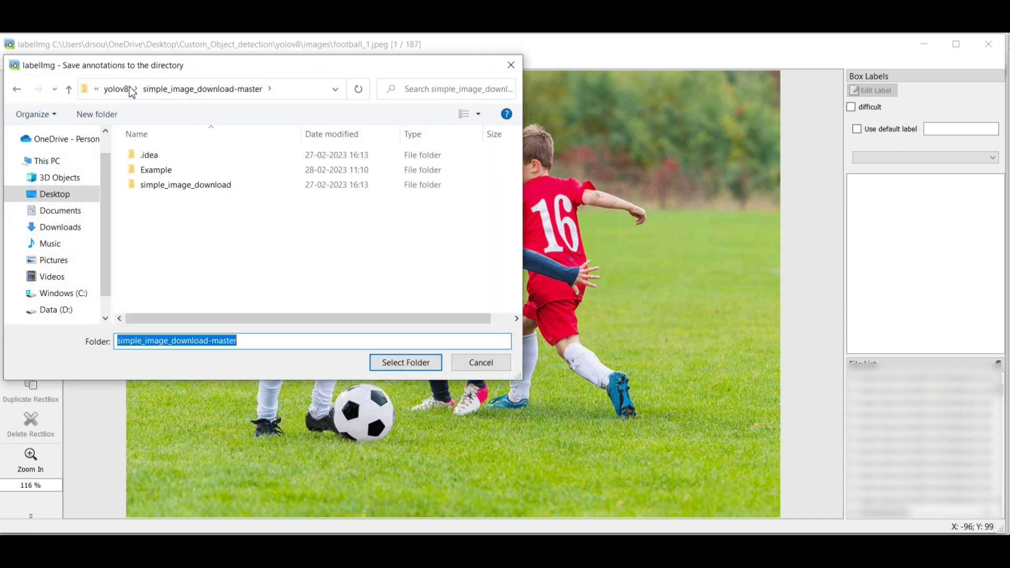
pyautogui.click(108, 94)
pyautogui.click(153, 91)
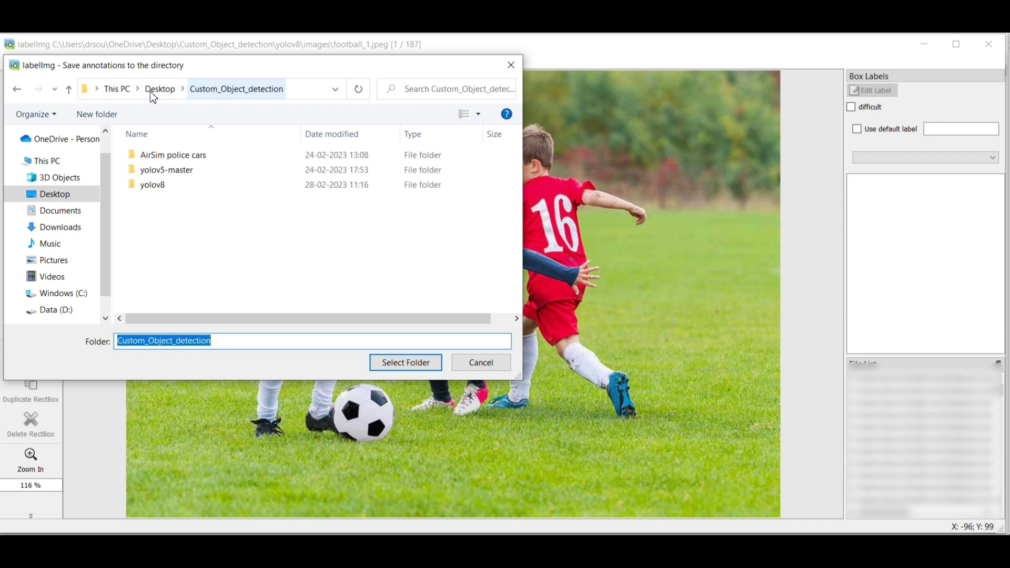
pyautogui.doubleClick(160, 187)
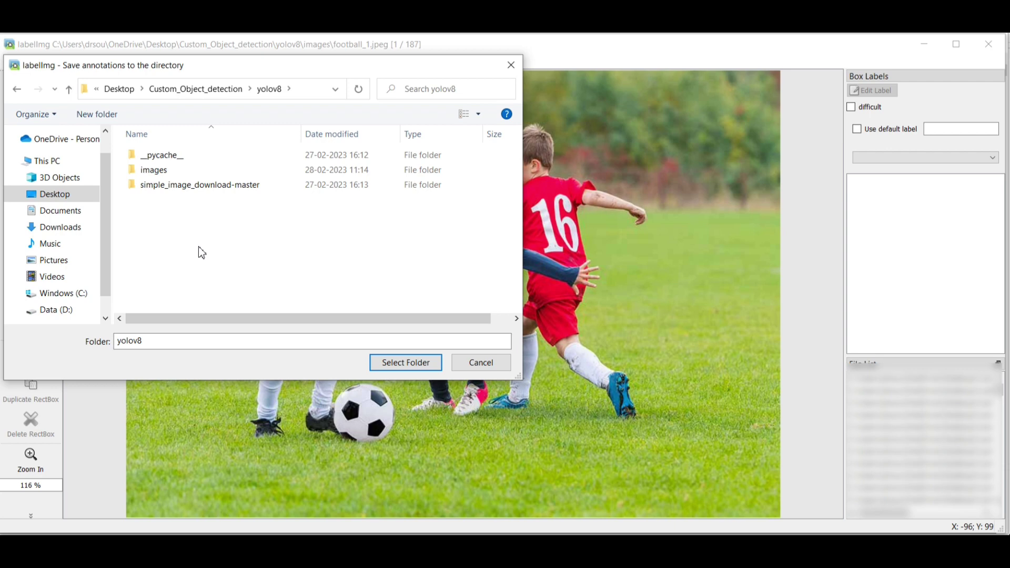
pyautogui.click(102, 119)
pyautogui.press('BackSpace')
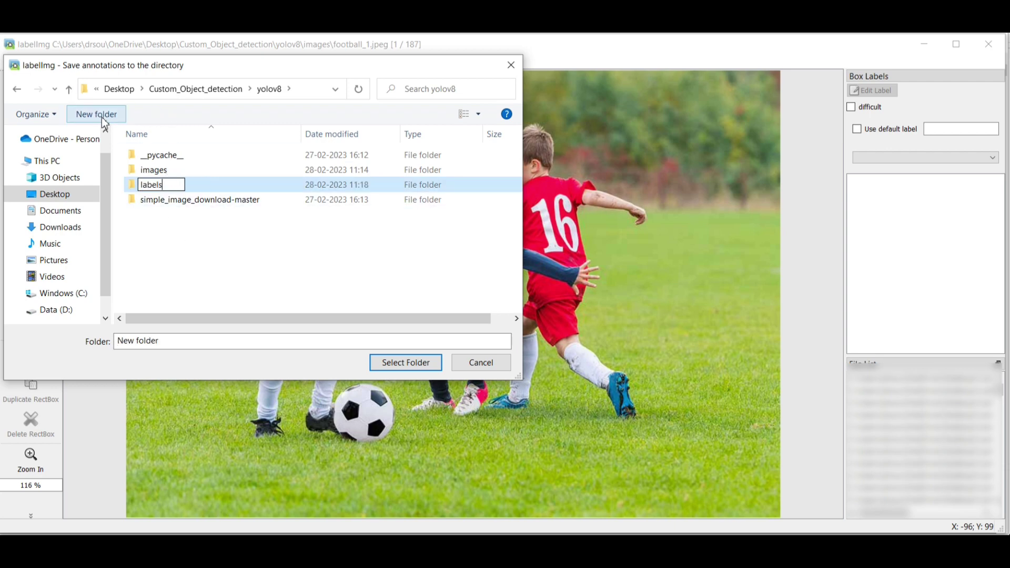
pyautogui.press('Return')
pyautogui.press('Return')
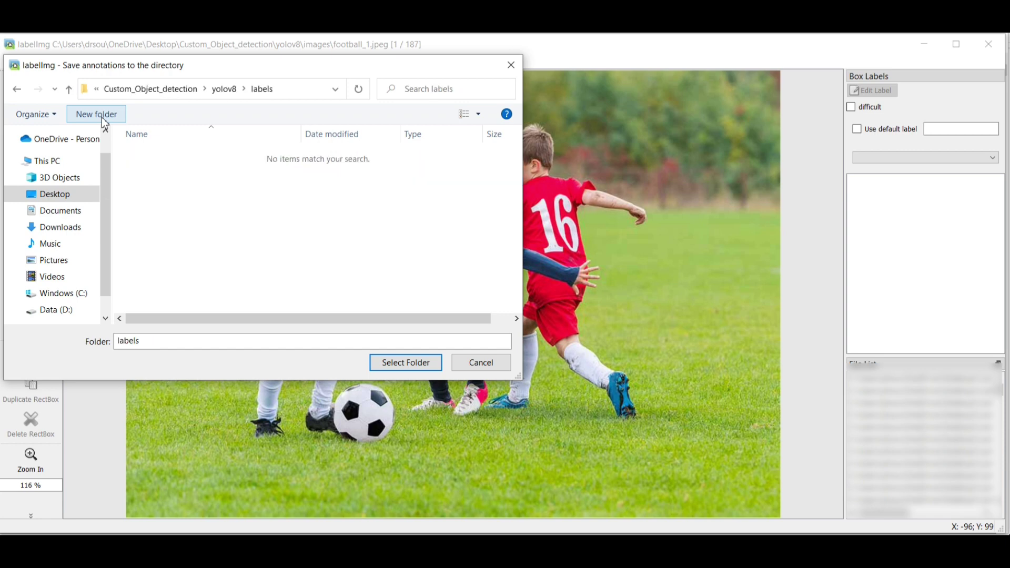
pyautogui.click(402, 365)
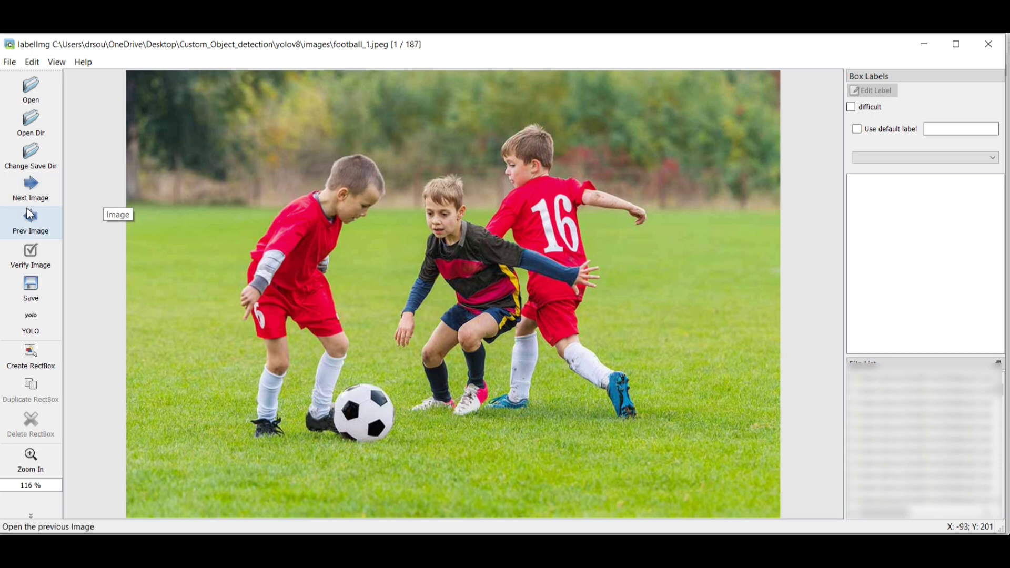
# Draw a bounding box about 107 by 107 pixels around the ball in football_1.jpeg and label it Football.
pyautogui.click(35, 359)
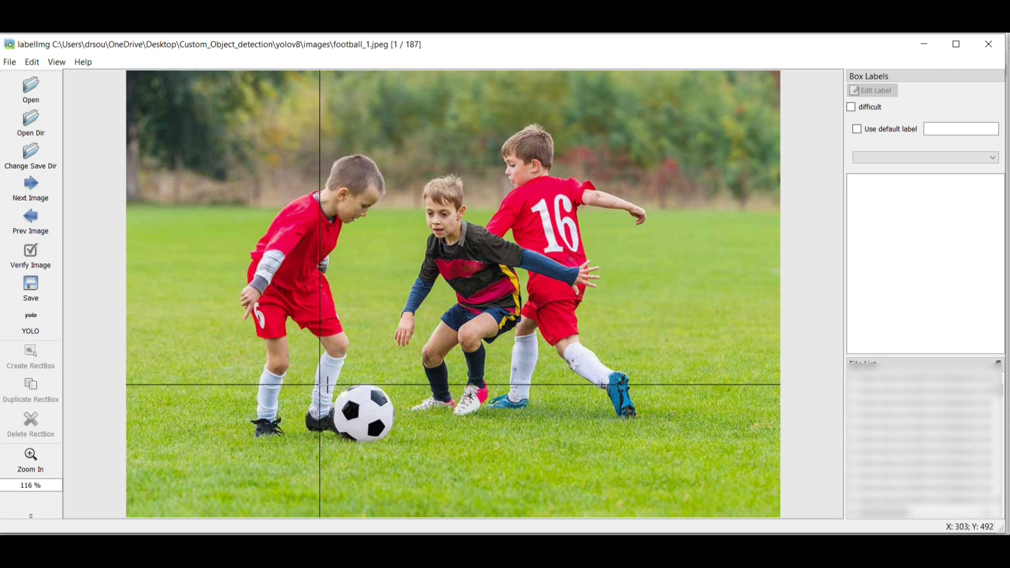
pyautogui.moveTo(329, 378); pyautogui.dragTo(398, 447)
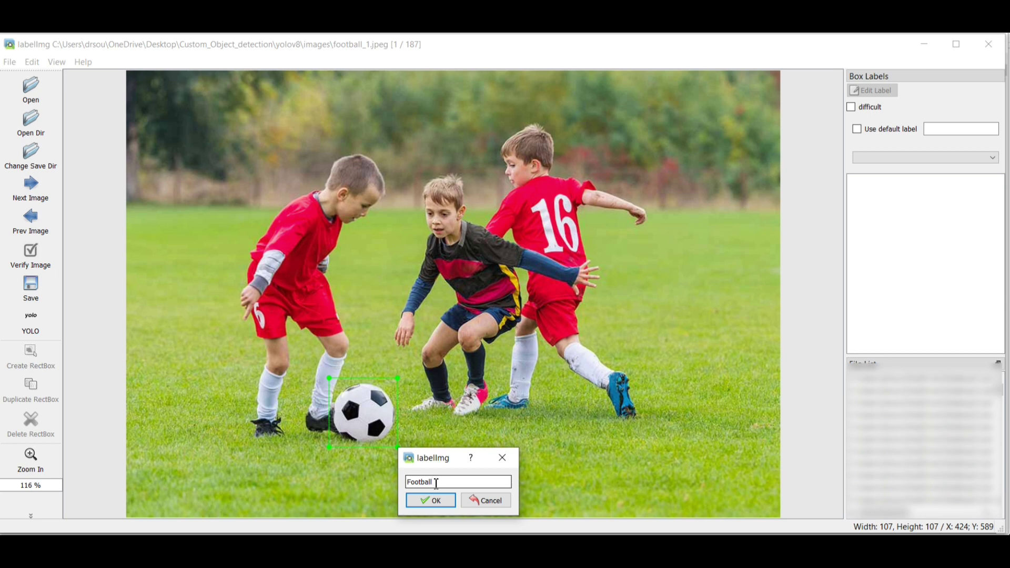
pyautogui.write('Football')
pyautogui.click(430, 500)
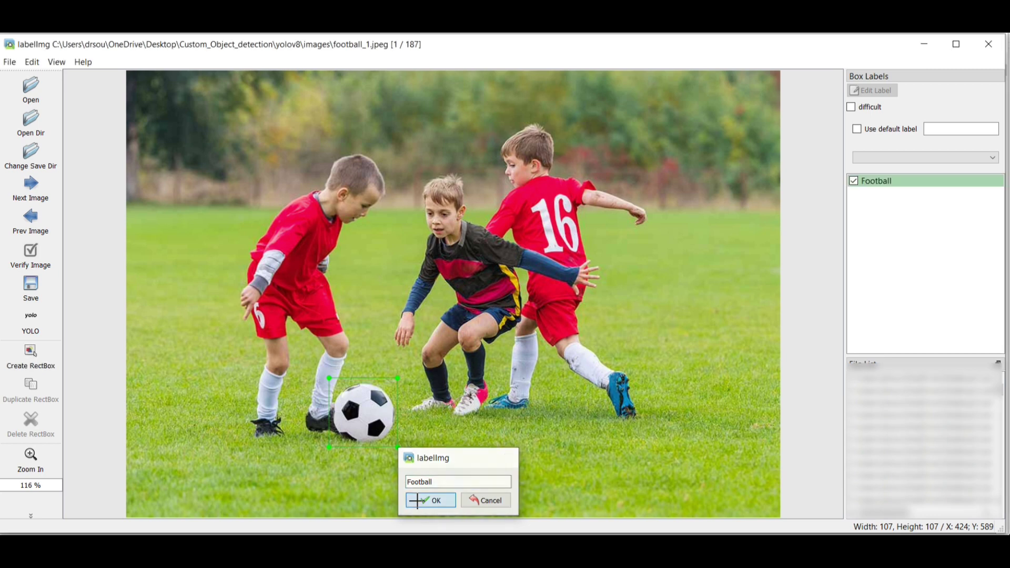
# Draw a bounding box about 230 by 486 pixels around the boy in the number 16 shirt and label it Person.
pyautogui.click(31, 355)
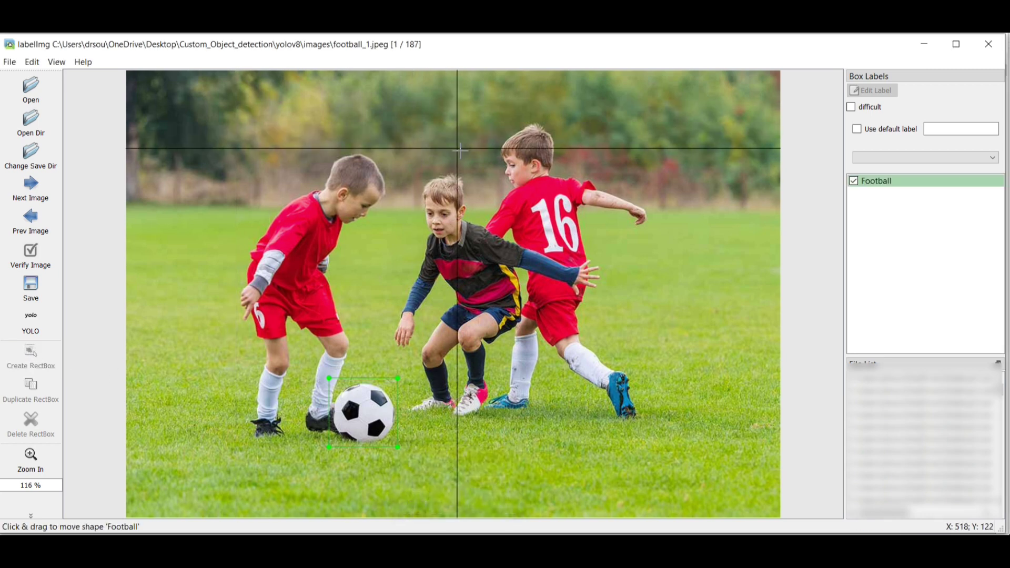
pyautogui.moveTo(497, 112)
pyautogui.mouseDown()
pyautogui.moveTo(619, 415)
pyautogui.moveTo(644, 423)
pyautogui.mouseUp()
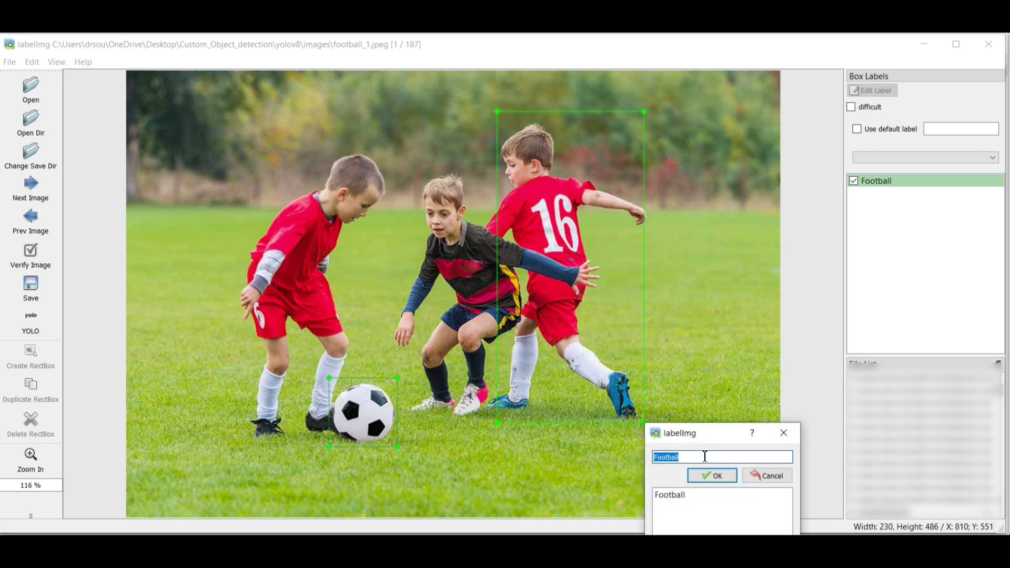
pyautogui.write('Person')
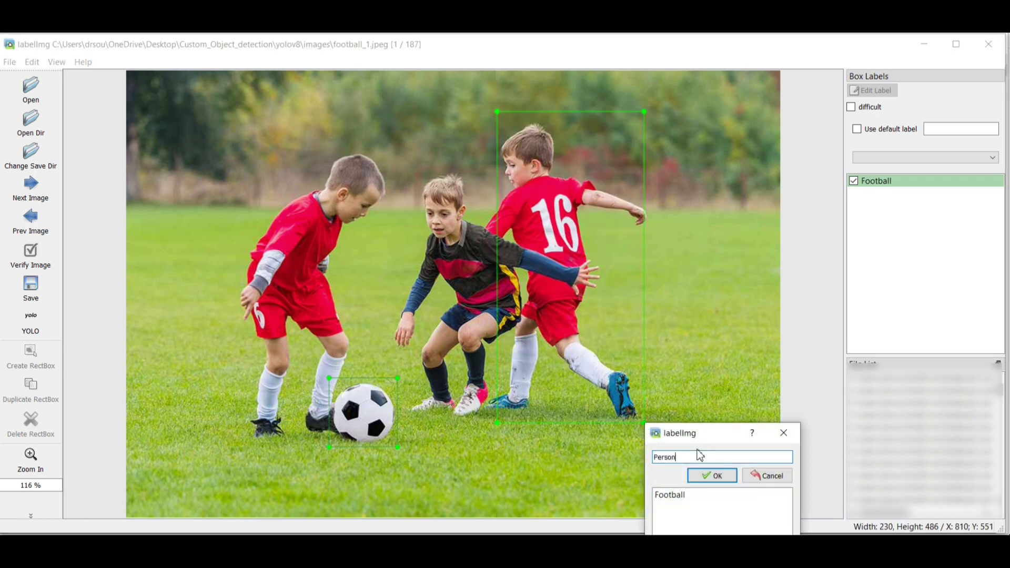
pyautogui.click(712, 475)
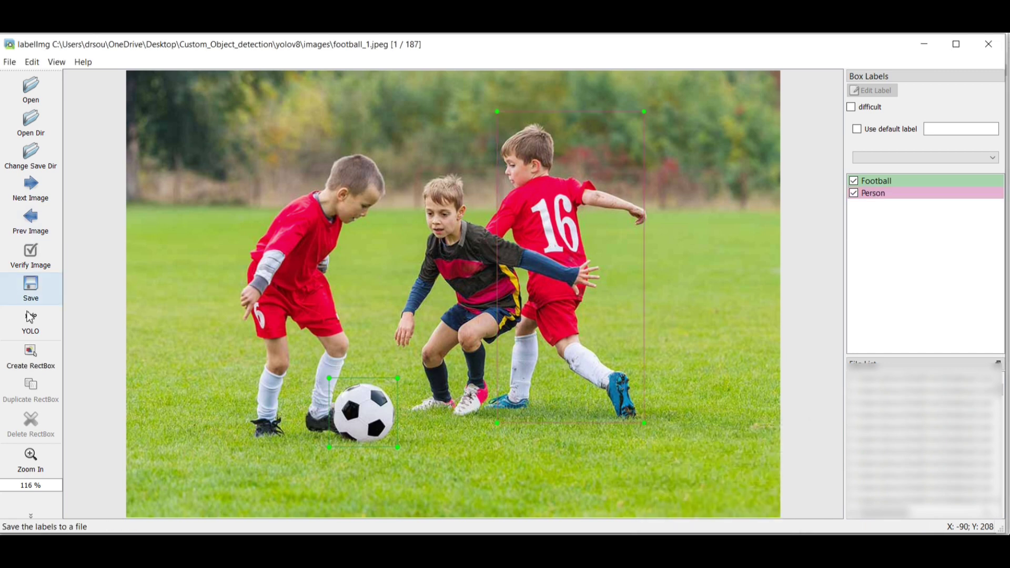
# Draw a bounding box around the middle boy in the dark striped shirt and label it Person.
pyautogui.click(36, 363)
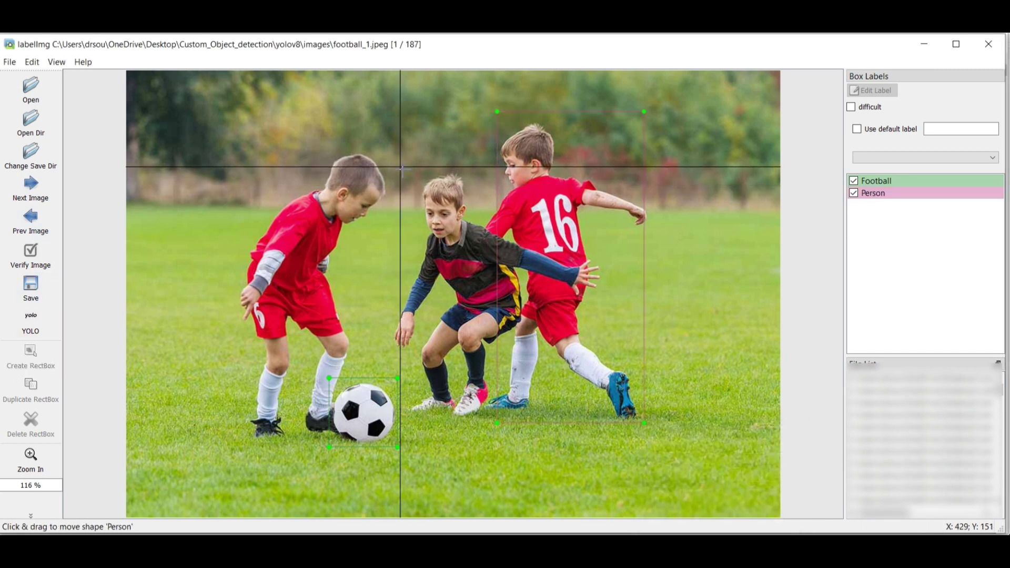
pyautogui.moveTo(401, 167); pyautogui.dragTo(509, 422)
pyautogui.click(573, 471)
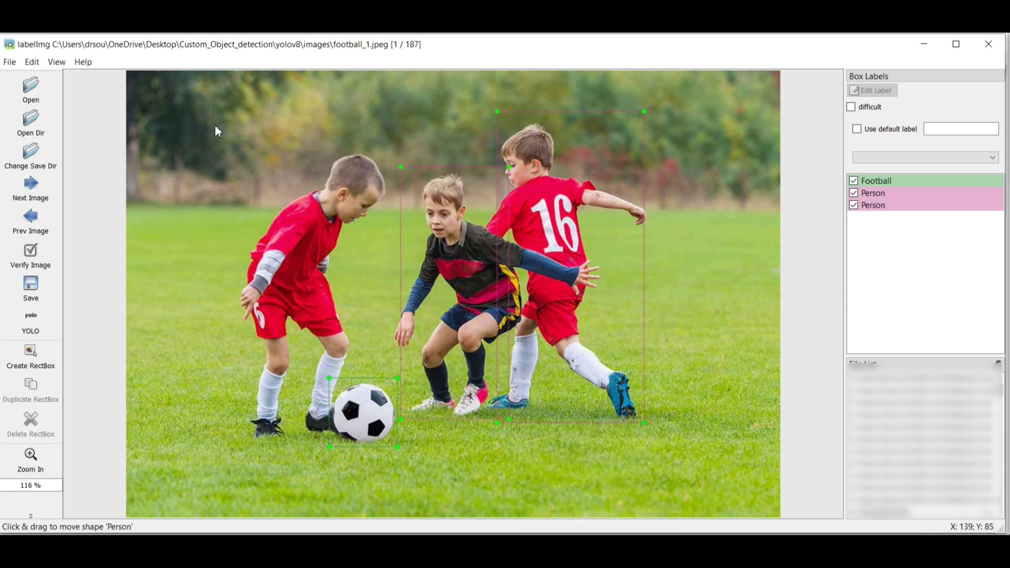
# Draw a bounding box about 241 by 369 pixels around the boy behind the ball and label it Person.
pyautogui.click(31, 354)
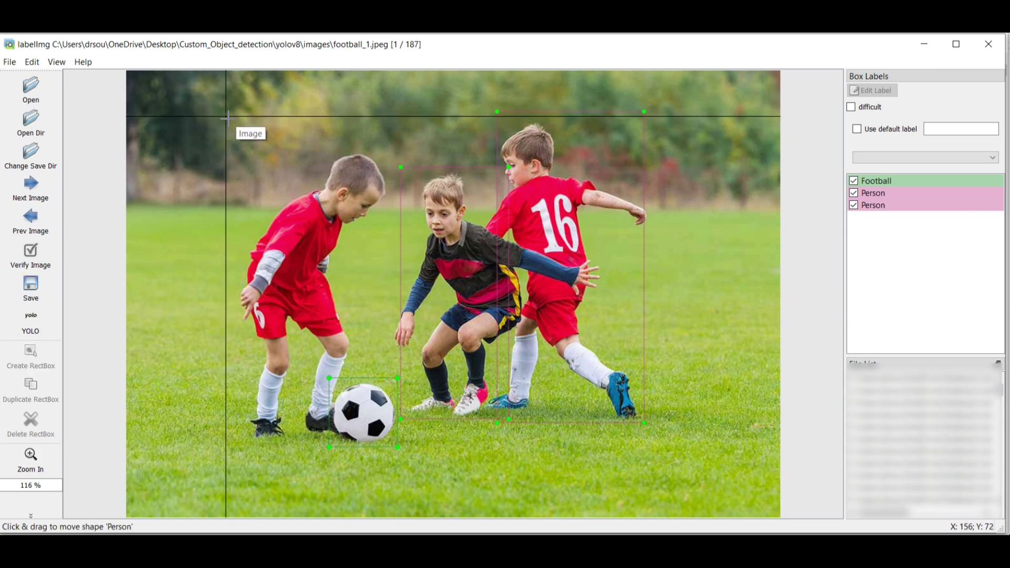
pyautogui.moveTo(234, 133)
pyautogui.mouseDown()
pyautogui.moveTo(238, 226)
pyautogui.moveTo(292, 429)
pyautogui.moveTo(332, 427)
pyautogui.moveTo(391, 370)
pyautogui.mouseUp()
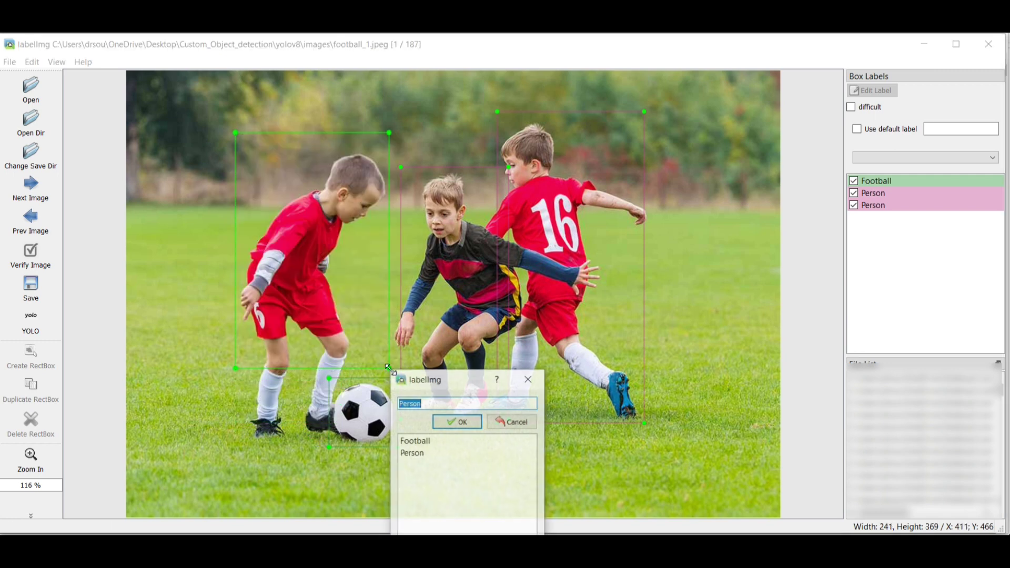
pyautogui.click(453, 422)
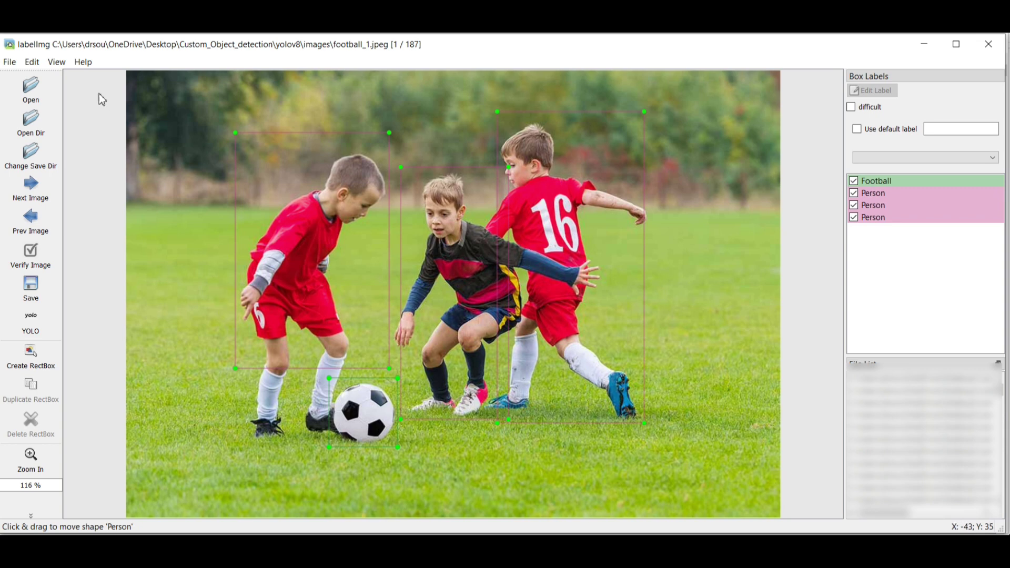
# Save the football_1.jpeg annotations and move on to the next image, football_1a1.jpeg.
pyautogui.click(40, 189)
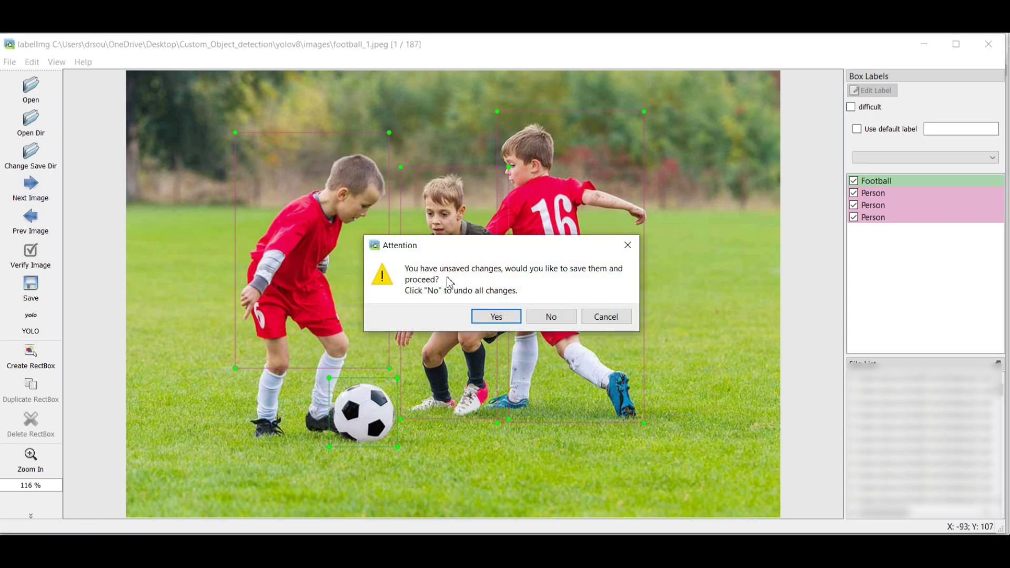
pyautogui.click(627, 245)
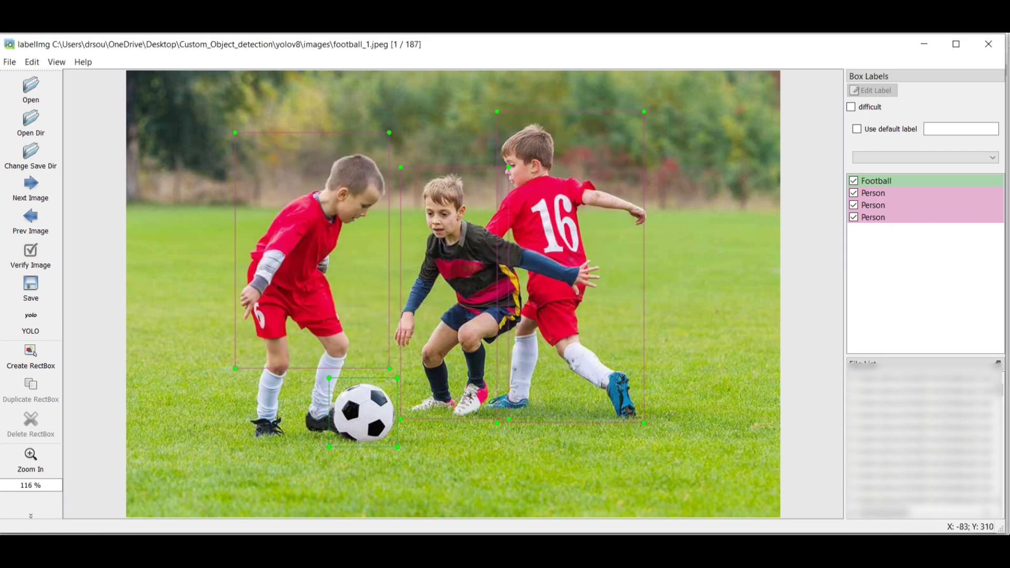
pyautogui.click(43, 298)
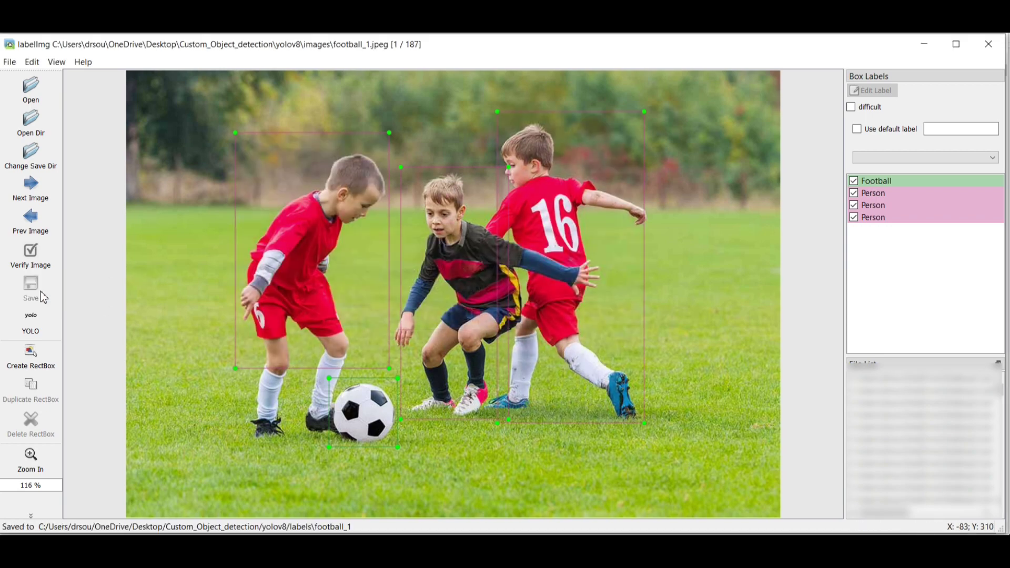
pyautogui.click(34, 181)
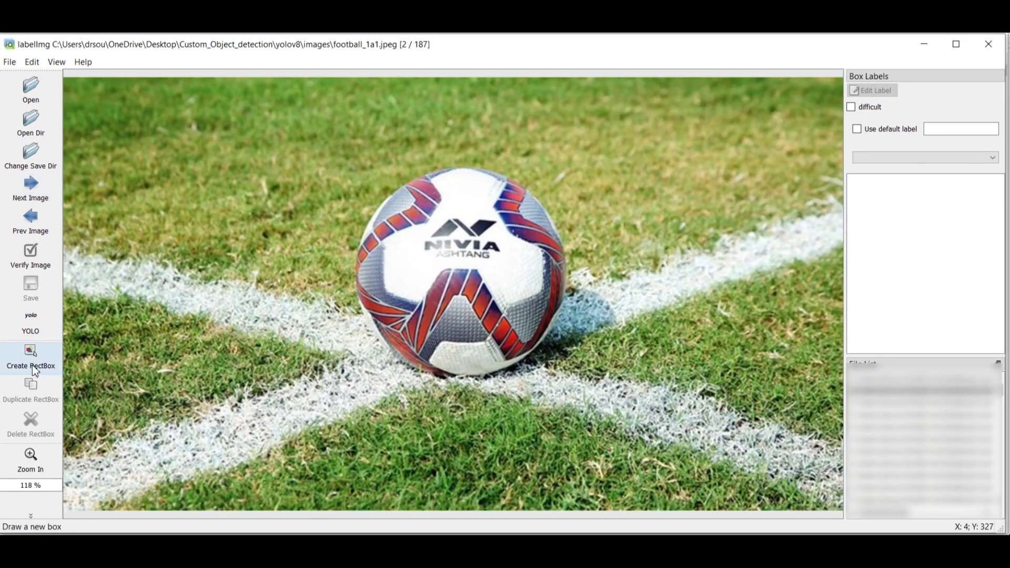
# Draw a bounding box about 369 by 394 pixels around the Nivia ball in football_1a1.jpeg and label it Football.
pyautogui.click(33, 364)
pyautogui.moveTo(341, 135)
pyautogui.mouseDown()
pyautogui.moveTo(594, 397)
pyautogui.moveTo(582, 391)
pyautogui.mouseUp()
pyautogui.click(606, 462)
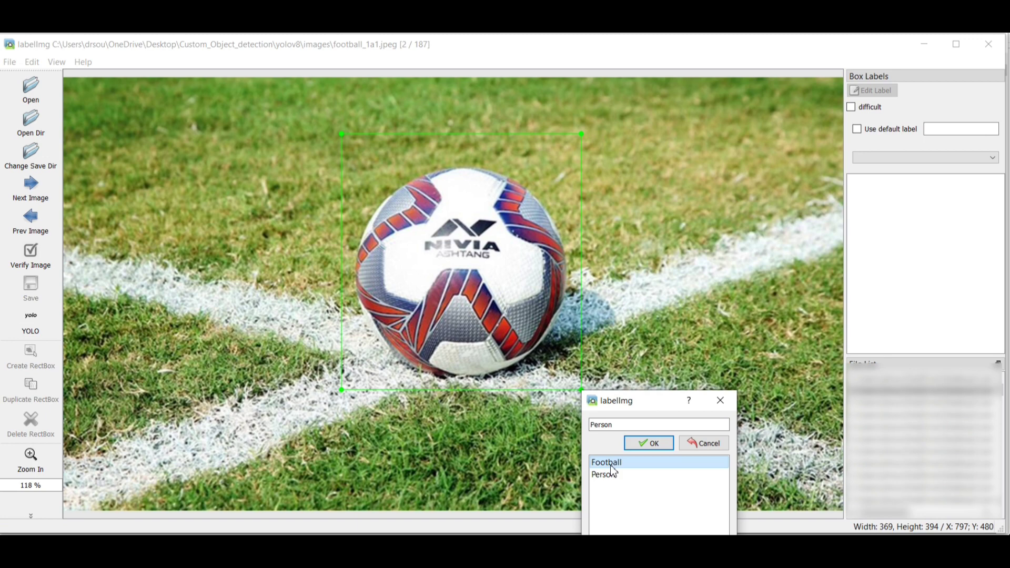
pyautogui.click(641, 445)
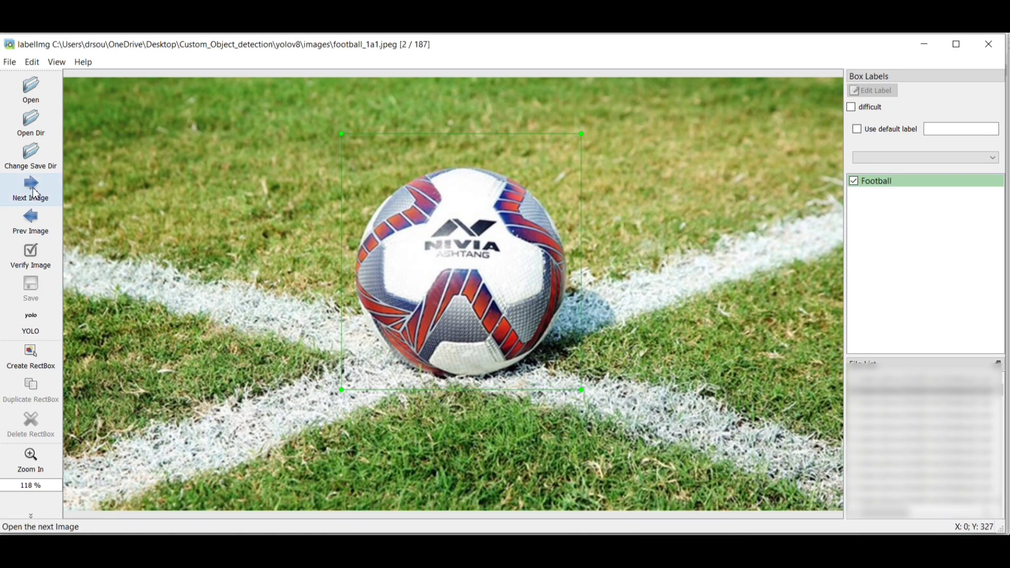
# Move on to football_1a2.jpeg and draw a Person box about 465 by 1113 pixels around the front player with the raised arm.
pyautogui.click(35, 193)
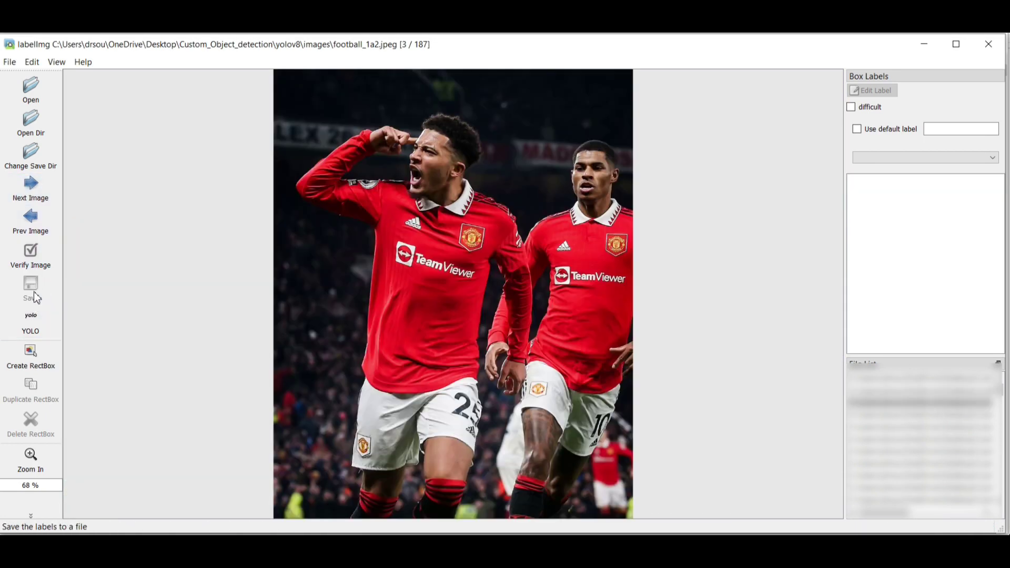
pyautogui.click(43, 361)
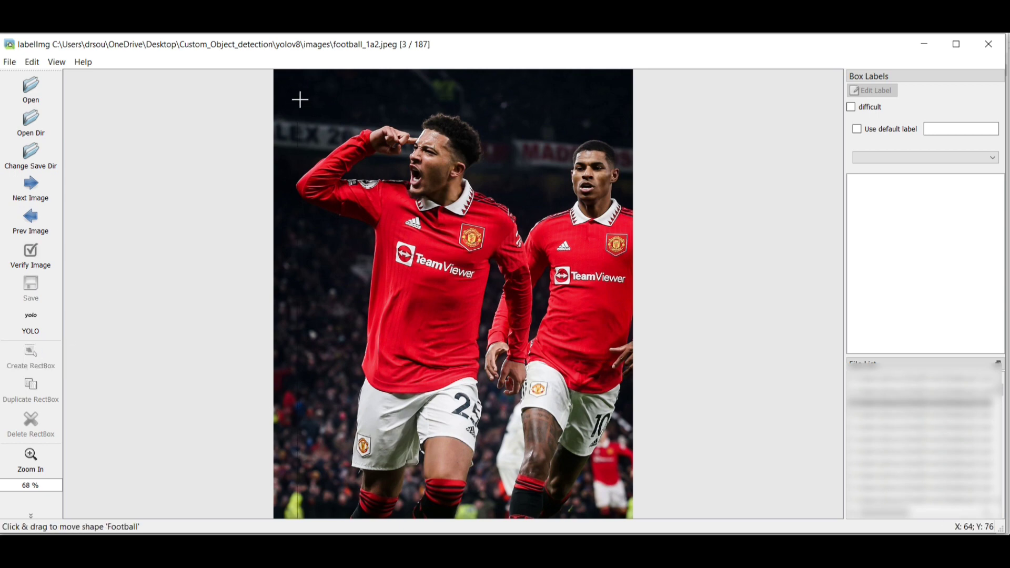
pyautogui.moveTo(312, 99); pyautogui.dragTo(484, 518)
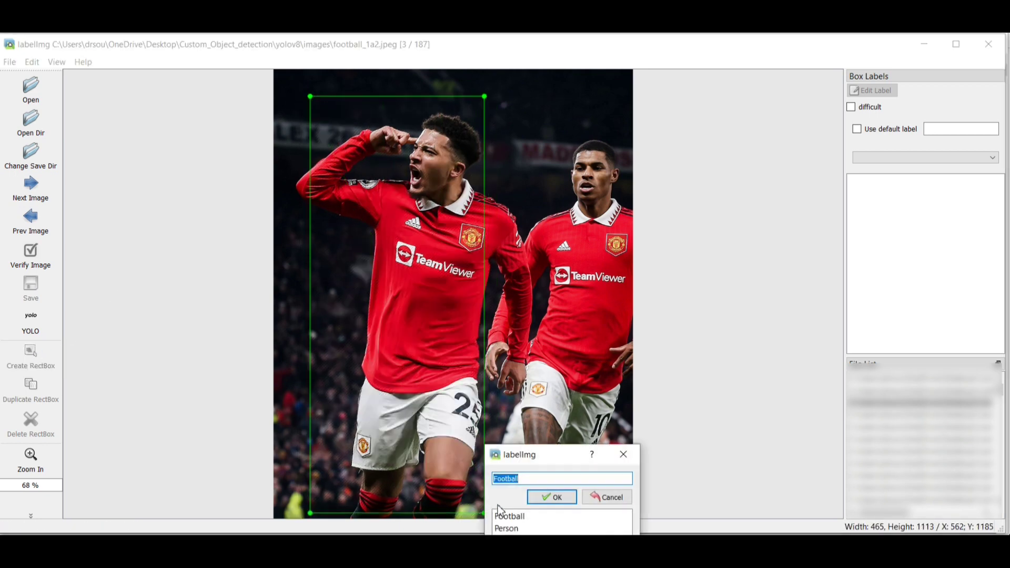
pyautogui.click(521, 528)
pyautogui.click(551, 499)
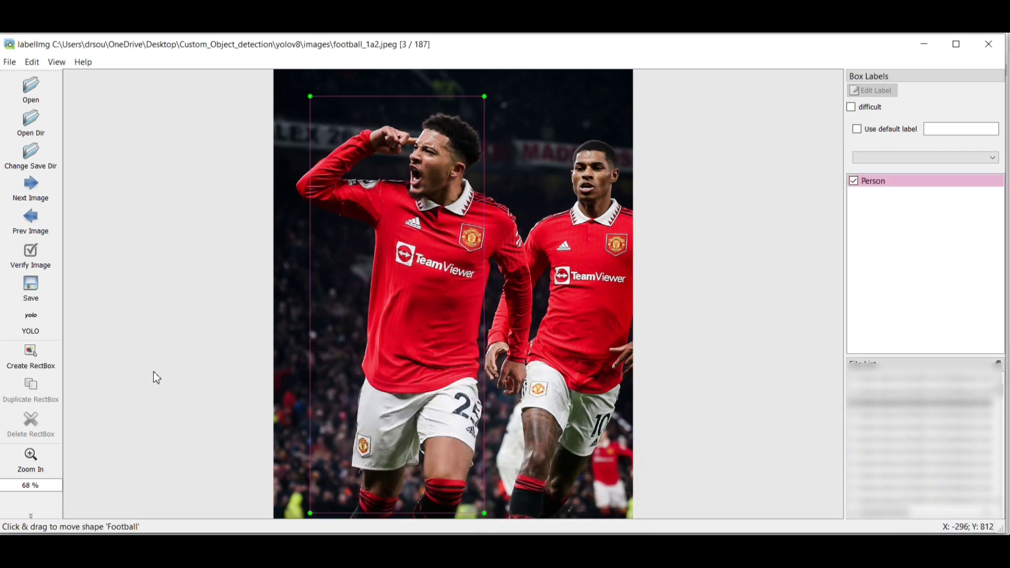
# Draw a bounding box about 342 by 1088 pixels around the player behind in football_1a2.jpeg and label it Person.
pyautogui.click(38, 355)
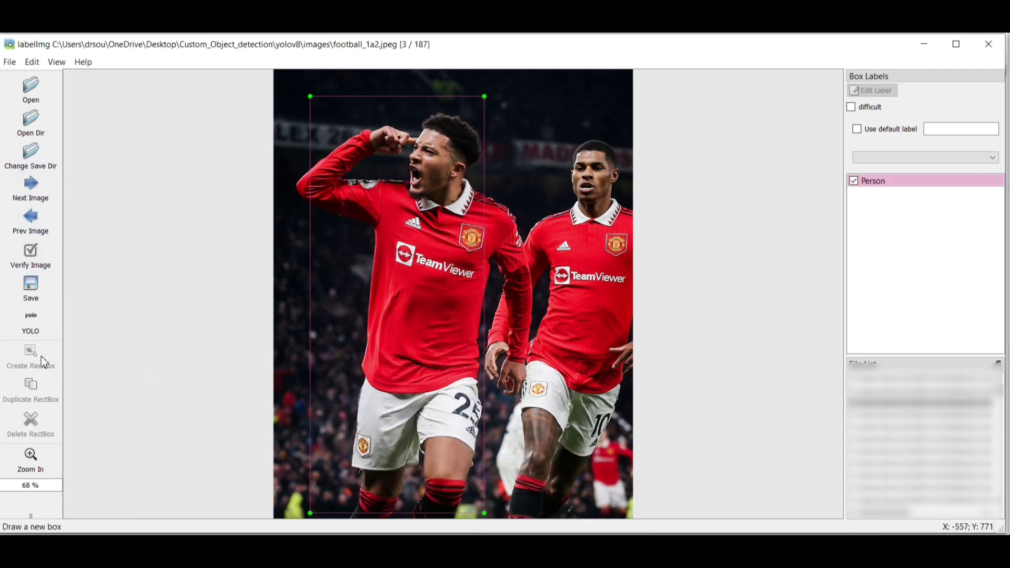
pyautogui.moveTo(504, 105)
pyautogui.mouseDown()
pyautogui.moveTo(642, 449)
pyautogui.moveTo(632, 512)
pyautogui.mouseUp()
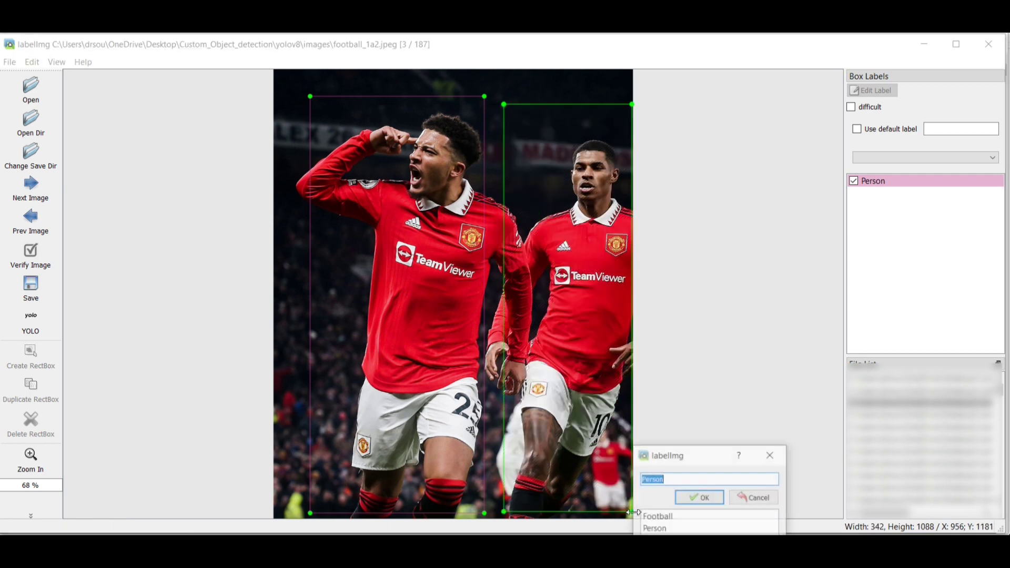
pyautogui.click(667, 527)
pyautogui.click(694, 495)
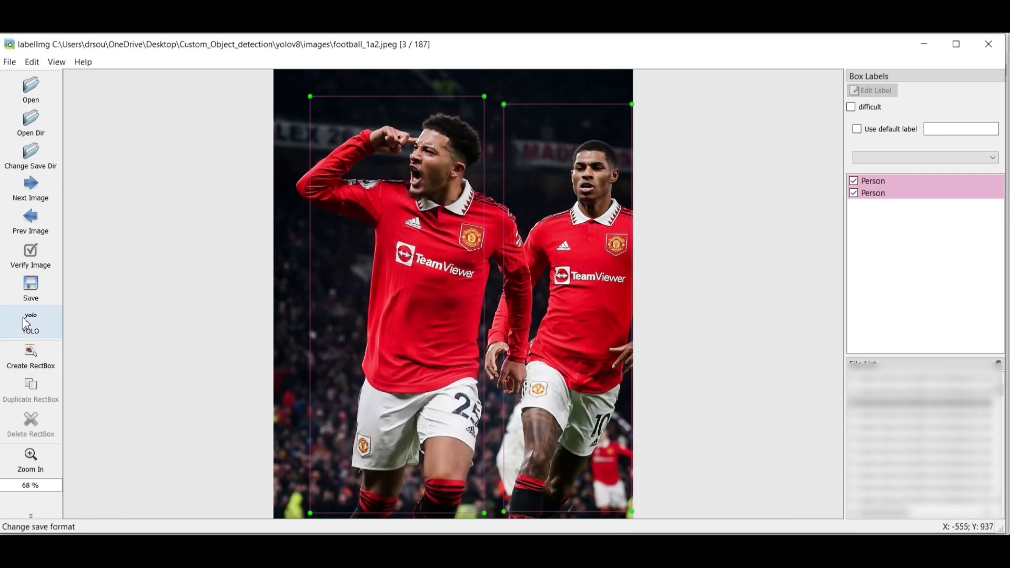
# Save the football_1a2.jpeg annotations and move on to the next image, football_1ab.jpeg.
pyautogui.click(32, 290)
pyautogui.click(30, 188)
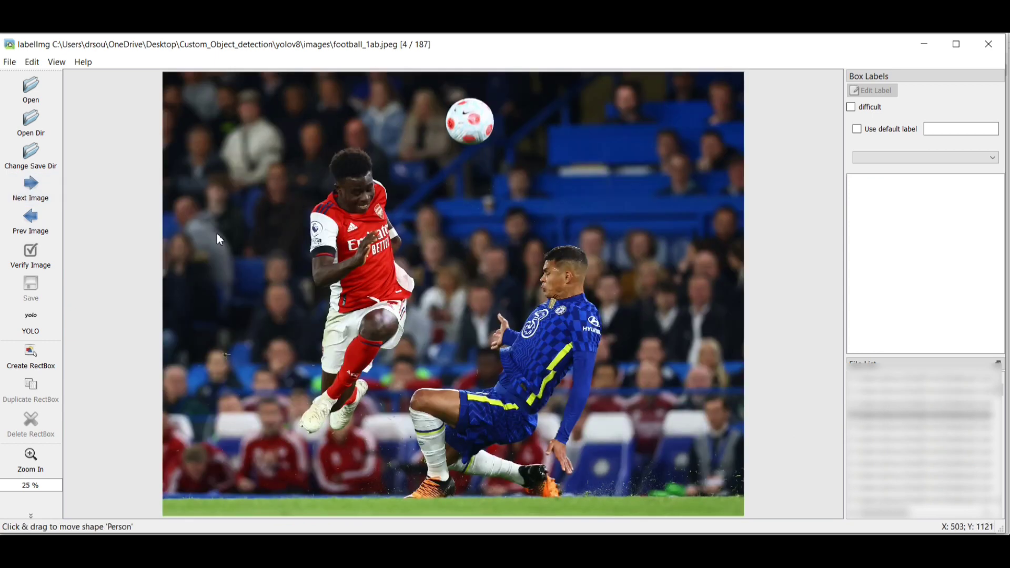
pyautogui.click(30, 352)
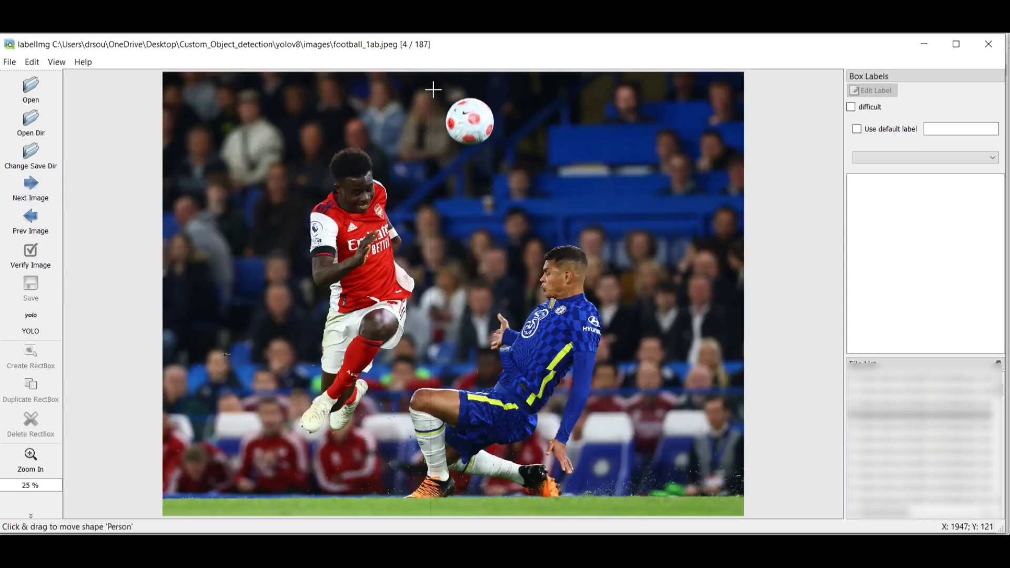
pyautogui.moveTo(440, 84); pyautogui.dragTo(499, 156)
pyautogui.click(605, 208)
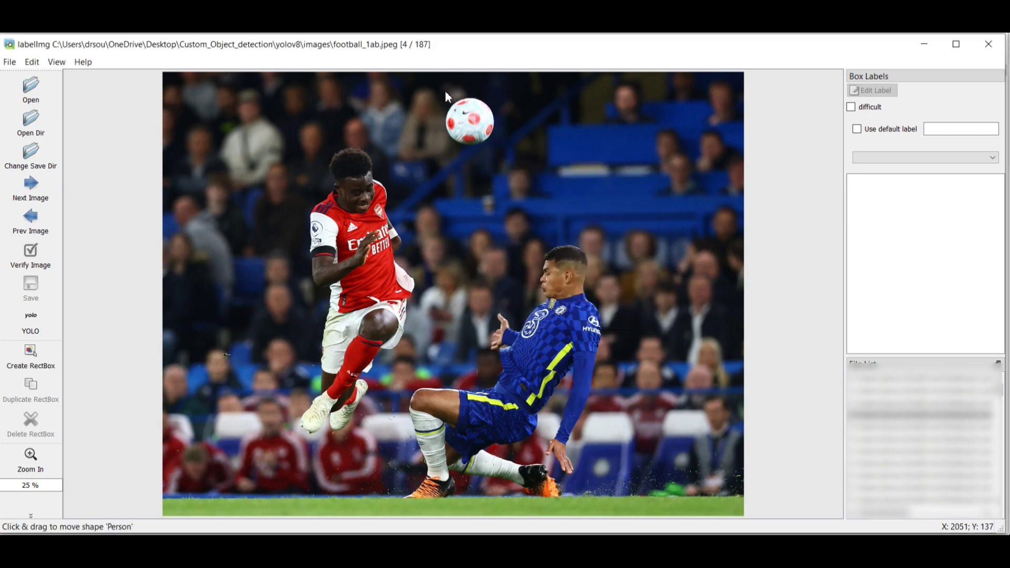
pyautogui.click(30, 352)
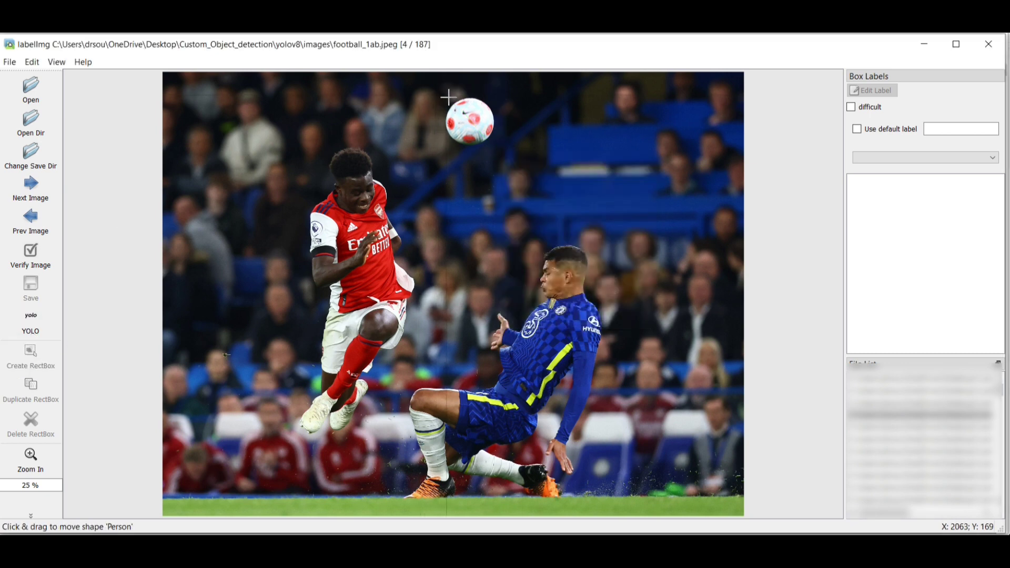
pyautogui.moveTo(448, 98); pyautogui.dragTo(494, 150)
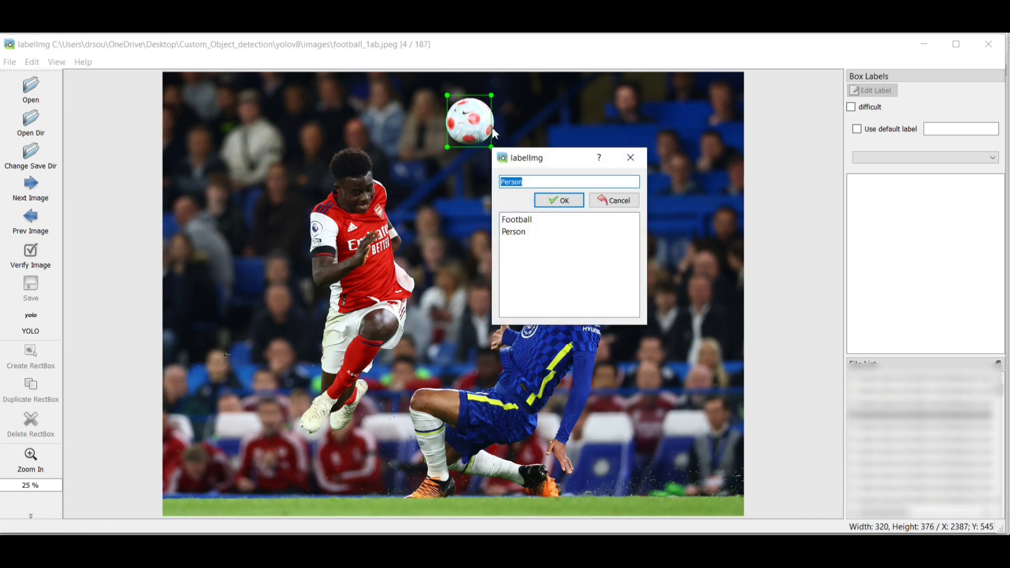
pyautogui.click(604, 199)
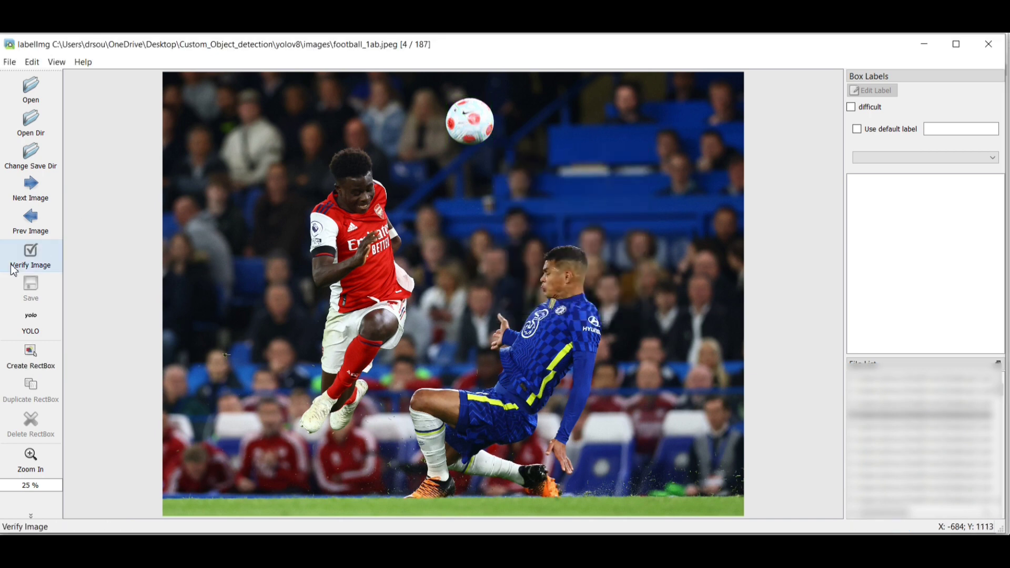
# Draw a bounding box about 380 by 372 pixels around the airborne ball in football_1ab.jpeg and label it Football.
pyautogui.click(33, 352)
pyautogui.moveTo(443, 93); pyautogui.dragTo(496, 144)
pyautogui.click(523, 216)
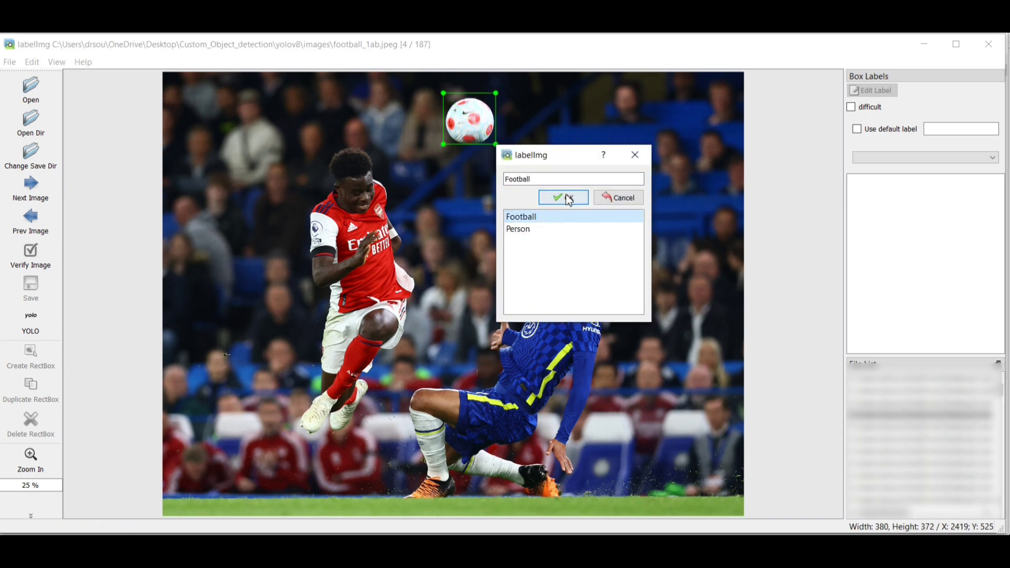
pyautogui.click(569, 200)
# Draw a bounding box about 816 by 2196 pixels around the jumping player in the red shirt and label it Person.
pyautogui.click(31, 355)
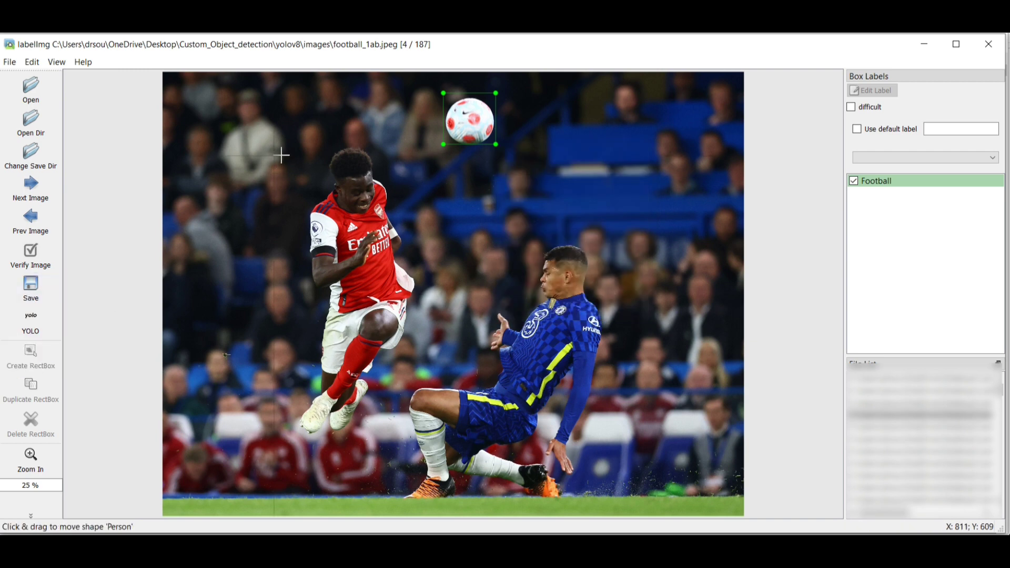
pyautogui.moveTo(299, 138); pyautogui.dragTo(411, 441)
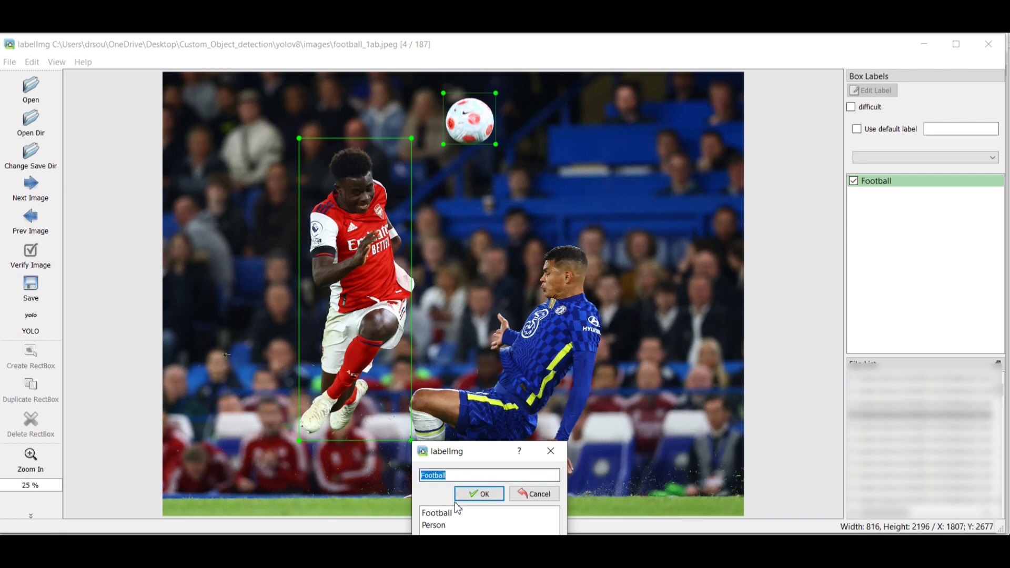
pyautogui.click(437, 526)
pyautogui.click(479, 493)
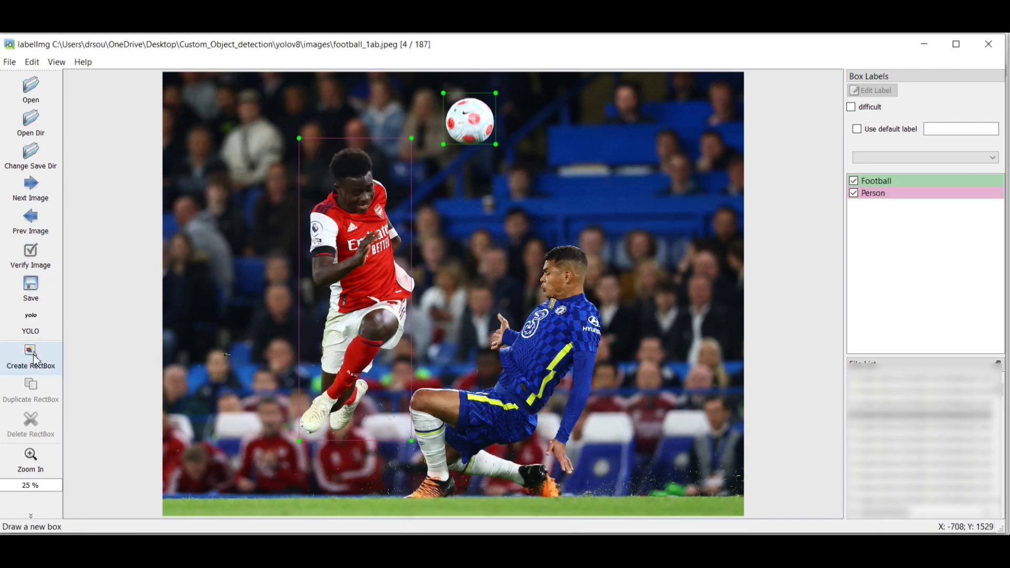
# Draw a Person box about 1532 by 1980 pixels around the sliding player in blue and save the football_1ab.jpeg annotations.
pyautogui.click(34, 359)
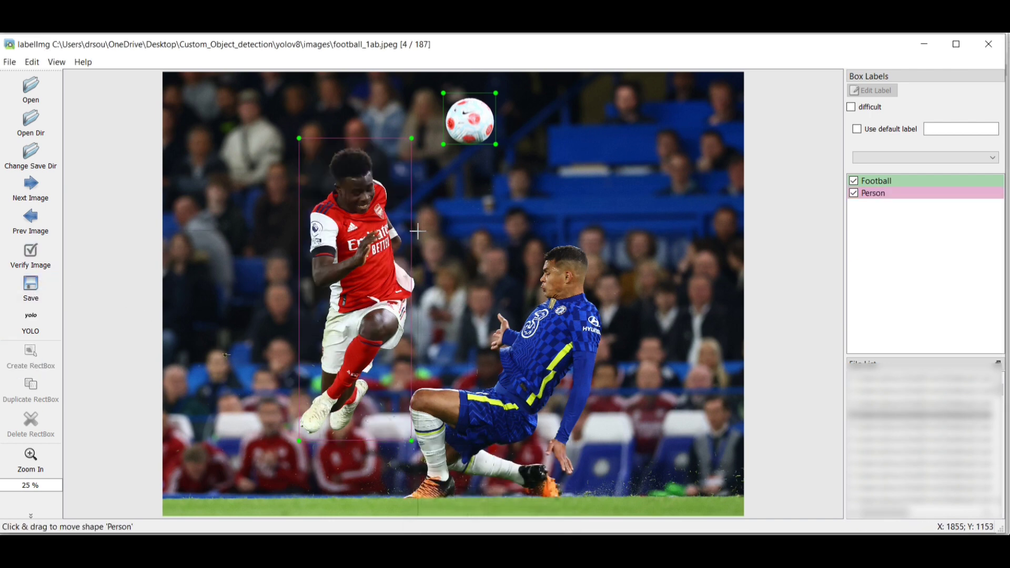
pyautogui.moveTo(415, 227)
pyautogui.mouseDown()
pyautogui.moveTo(459, 520)
pyautogui.moveTo(617, 440)
pyautogui.moveTo(623, 497)
pyautogui.mouseUp()
pyautogui.click(624, 497)
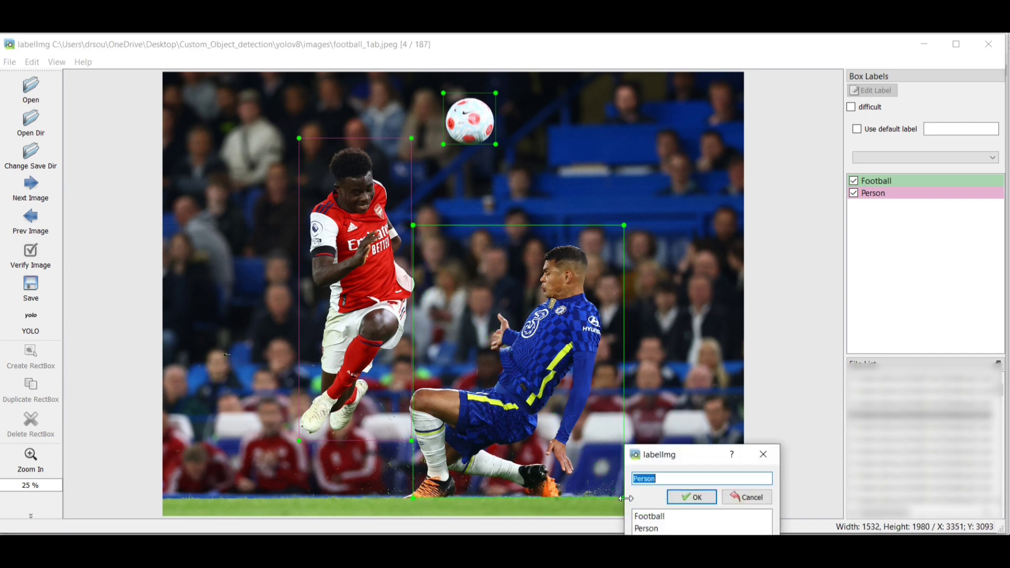
pyautogui.click(652, 528)
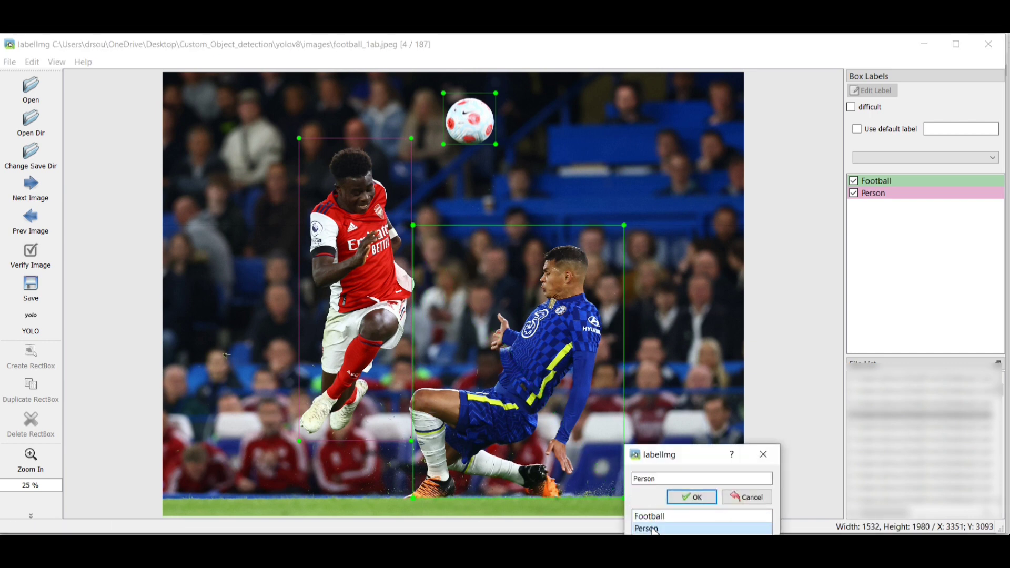
pyautogui.click(687, 496)
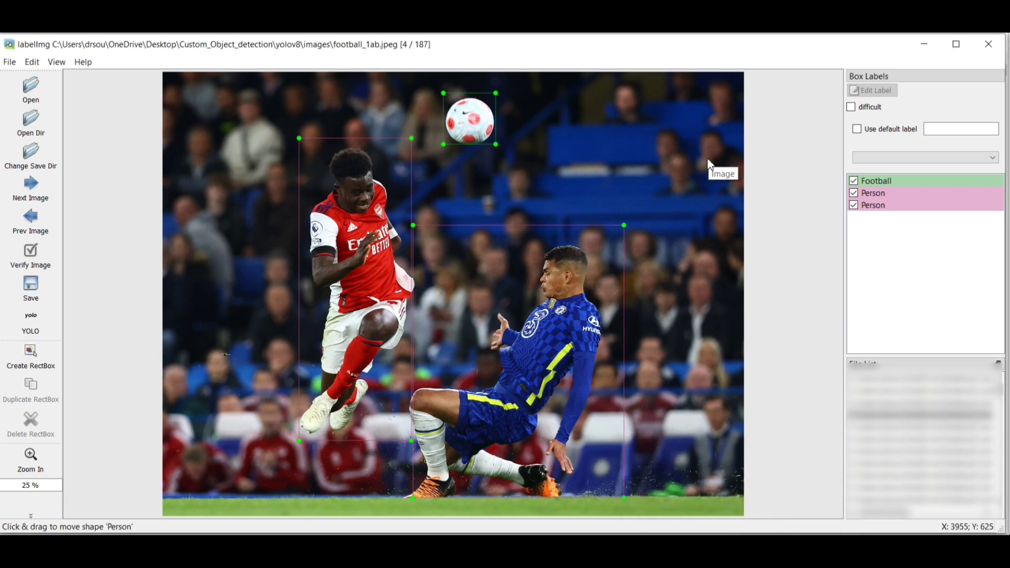
pyautogui.click(28, 294)
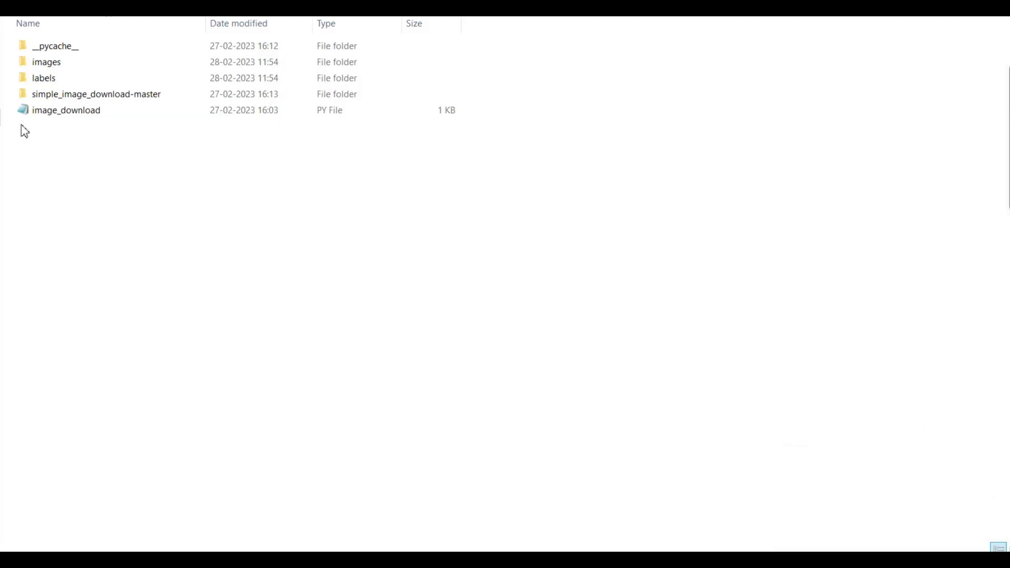
# In File Explorer, check the contents of the project's images and labels folders.
pyautogui.doubleClick(45, 63)
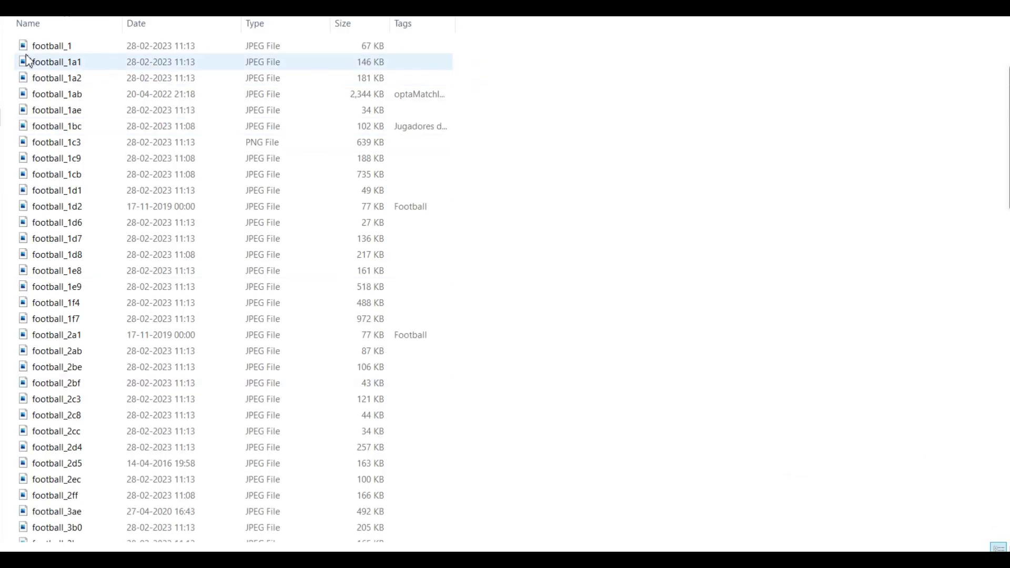
pyautogui.hotkey('alt', 'Left')
pyautogui.doubleClick(52, 78)
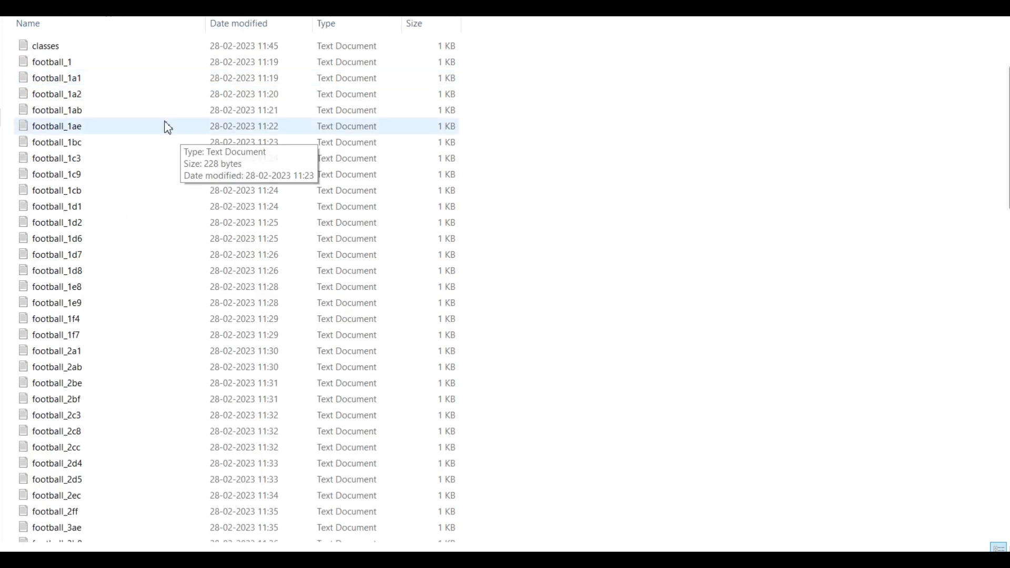
pyautogui.hotkey('alt', 'Left')
# Create a folder named train in the project folder beside images and labels.
pyautogui.rightClick(387, 165)
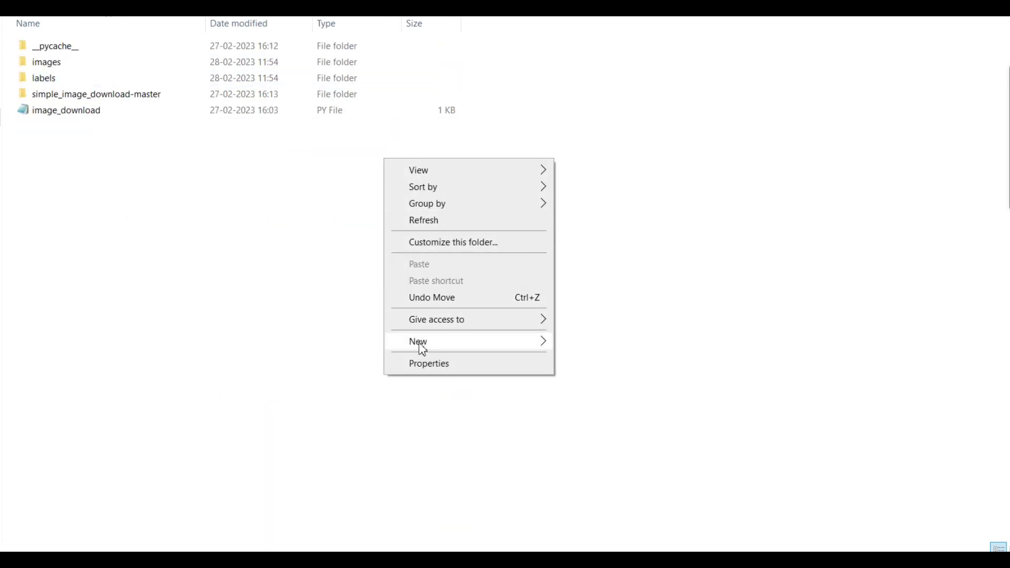
pyautogui.moveTo(419, 346)
pyautogui.click(584, 343)
pyautogui.write('train')
pyautogui.press('Return')
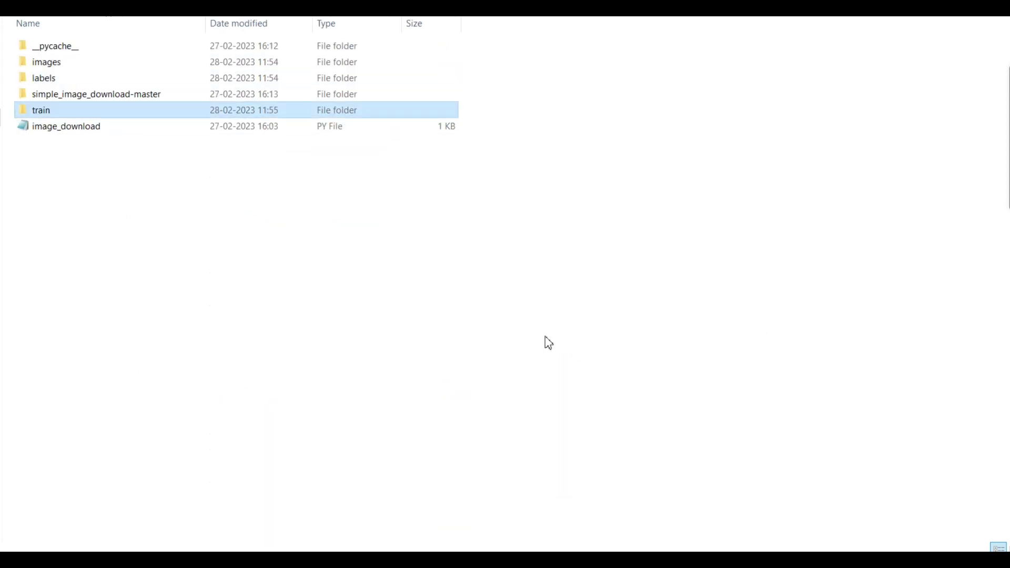
# Create a folder named val in the project folder beside train.
pyautogui.rightClick(125, 193)
pyautogui.moveTo(168, 381)
pyautogui.click(329, 377)
pyautogui.write('val')
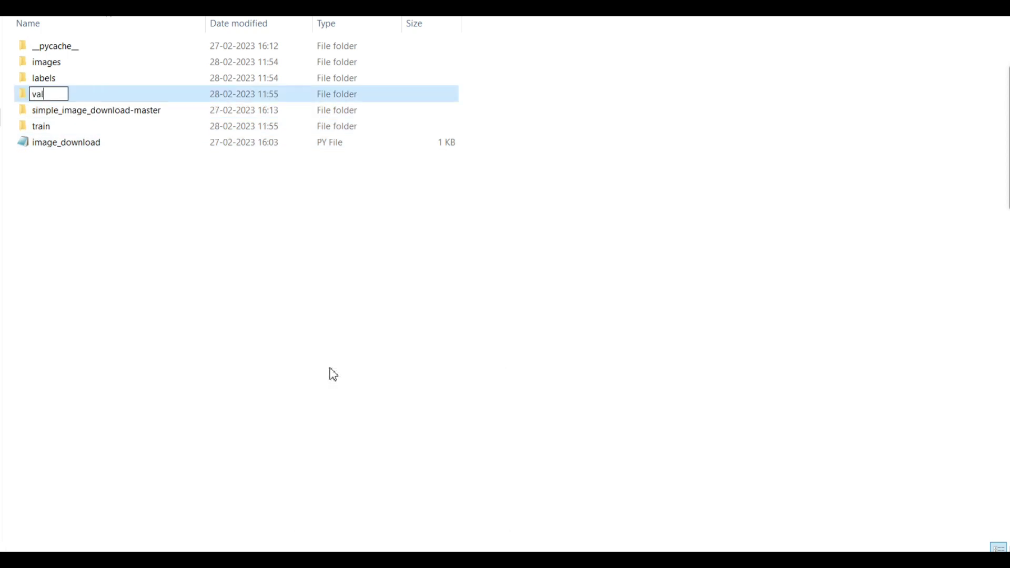
pyautogui.press('Return')
# Open the train folder and create a subfolder named images in it.
pyautogui.doubleClick(98, 116)
pyautogui.rightClick(98, 117)
pyautogui.moveTo(165, 293)
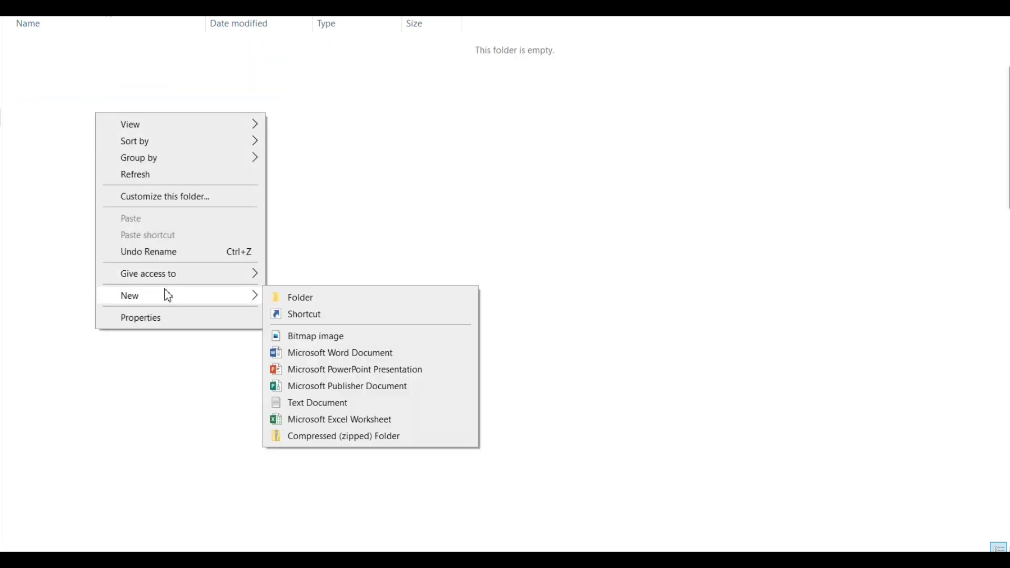
pyautogui.click(282, 296)
pyautogui.write('images')
pyautogui.press('Return')
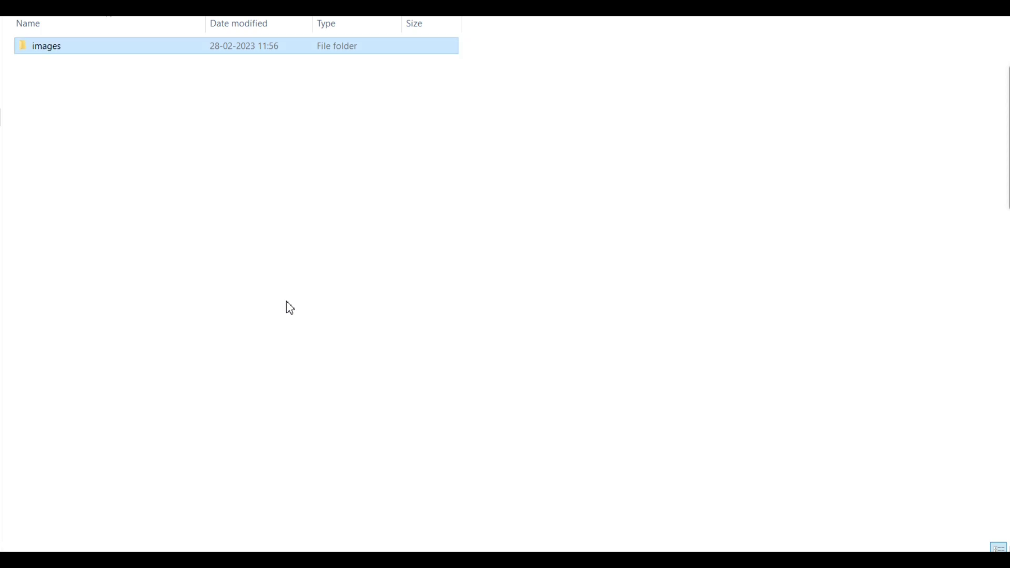
# Create a second subfolder named labels inside the train folder.
pyautogui.rightClick(85, 92)
pyautogui.moveTo(127, 273)
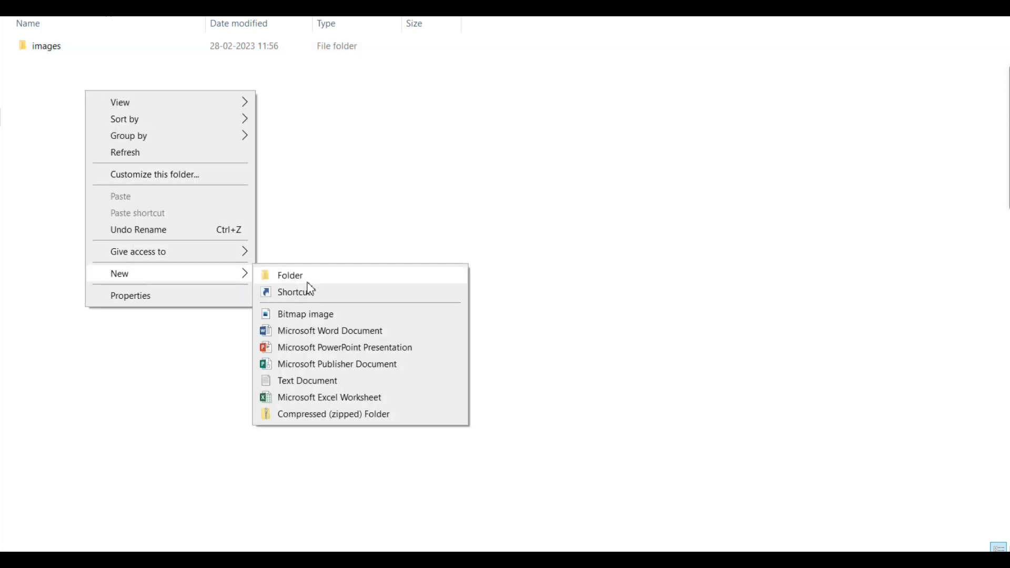
pyautogui.click(307, 277)
pyautogui.write('labels')
pyautogui.press('Return')
# Go to the val folder and create a subfolder named images in it.
pyautogui.hotkey('alt', 'Up')
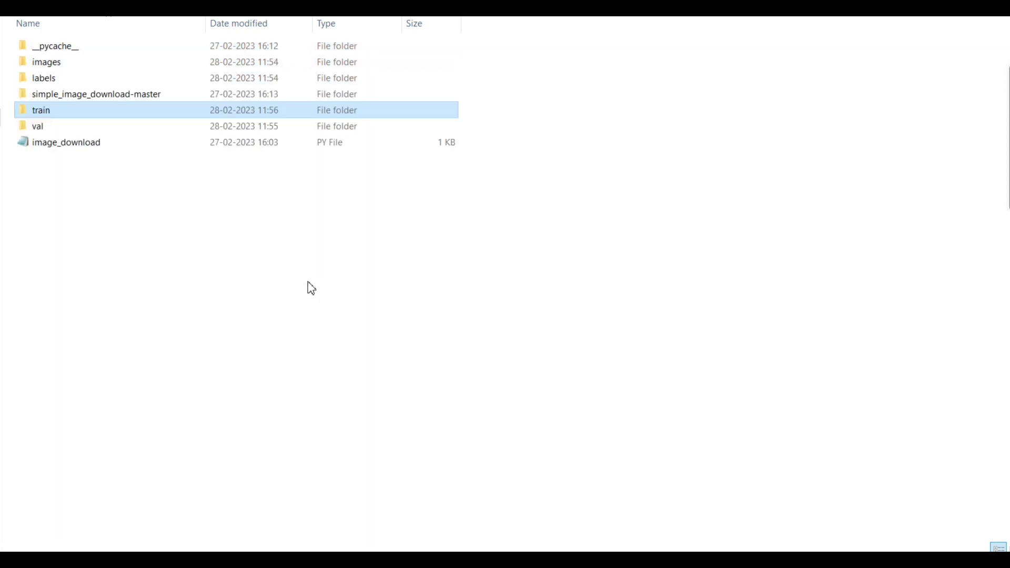
pyautogui.doubleClick(95, 128)
pyautogui.rightClick(93, 129)
pyautogui.moveTo(124, 312)
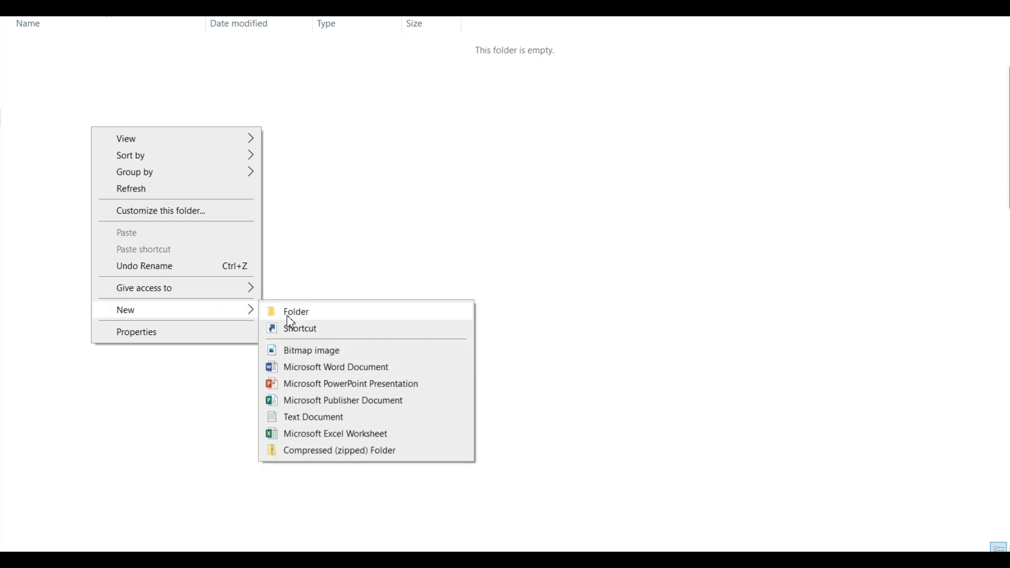
pyautogui.click(287, 314)
pyautogui.write('images')
pyautogui.press('Return')
# Create a second subfolder named labels inside the val folder.
pyautogui.rightClick(291, 322)
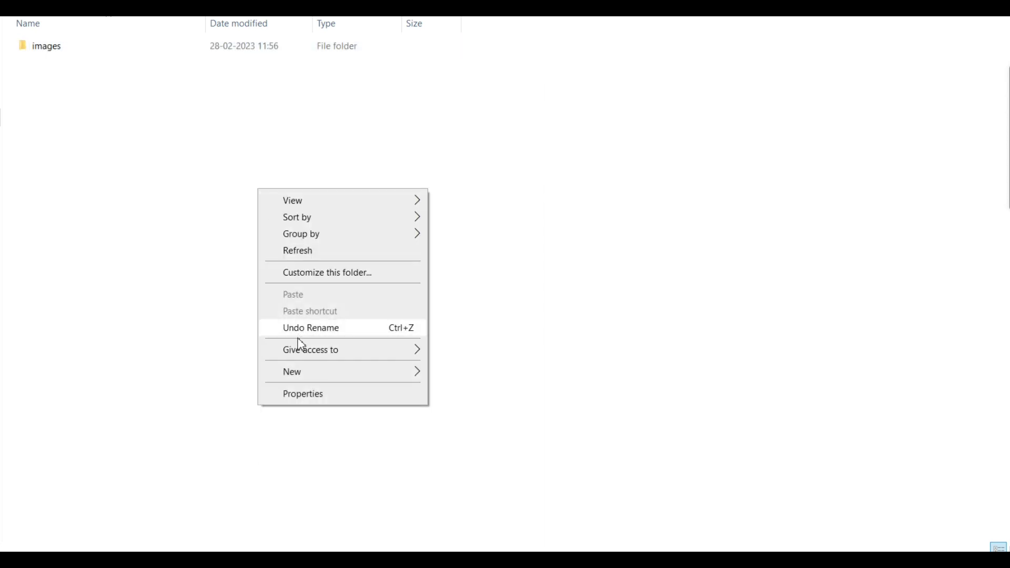
pyautogui.moveTo(368, 371)
pyautogui.click(455, 382)
pyautogui.write('labels')
pyautogui.press('Return')
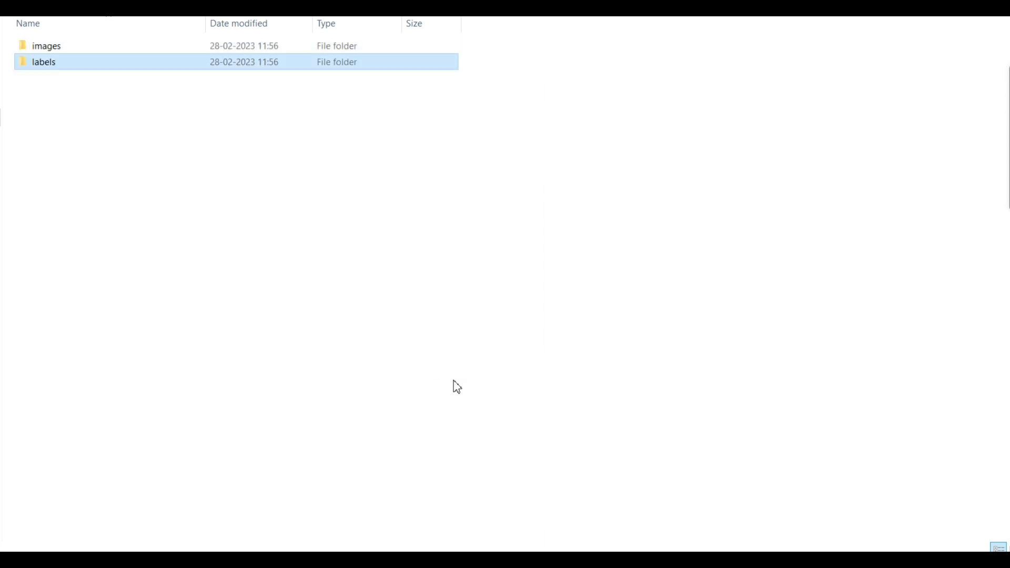
# Open the source images folder and preview the last four images, football_28, football_143, football_187 and football_326.
pyautogui.hotkey('alt', 'Up')
pyautogui.doubleClick(45, 62)
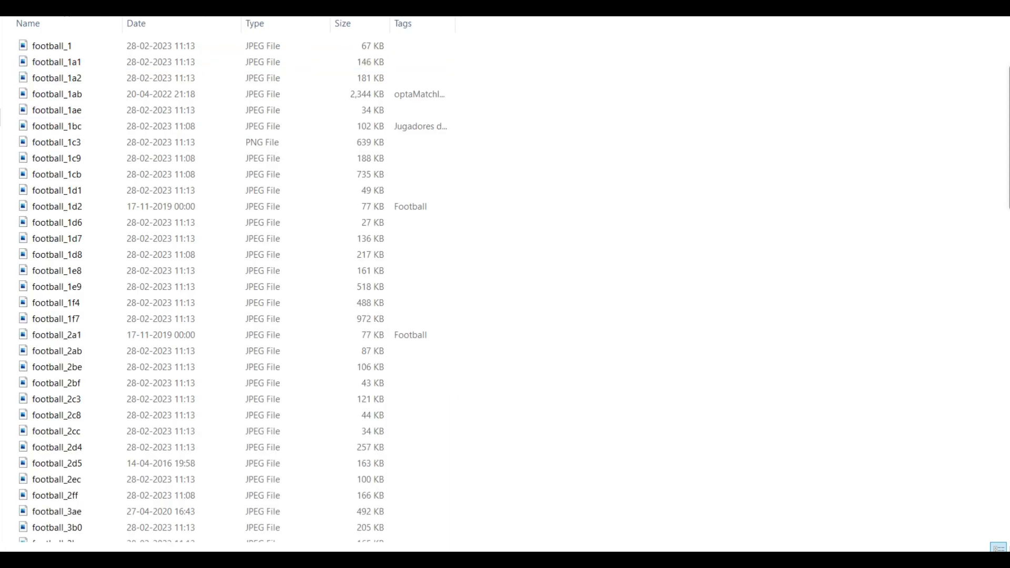
pyautogui.scroll(-4, 787, 482)
pyautogui.click(74, 488)
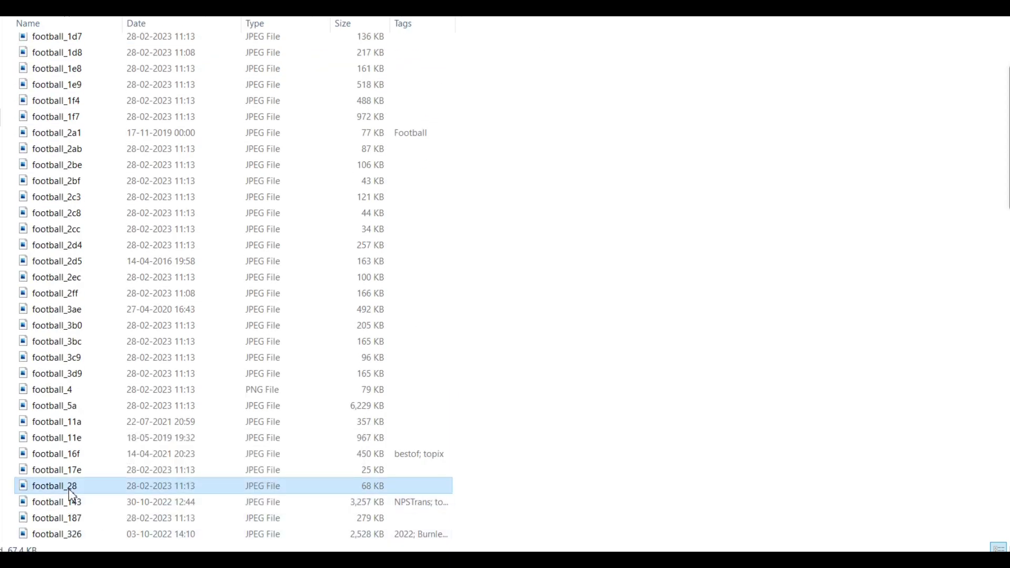
pyautogui.hotkey('alt', 'p')
pyautogui.hotkey('alt', 'p')
pyautogui.press('Down')
pyautogui.hotkey('alt', 'p')
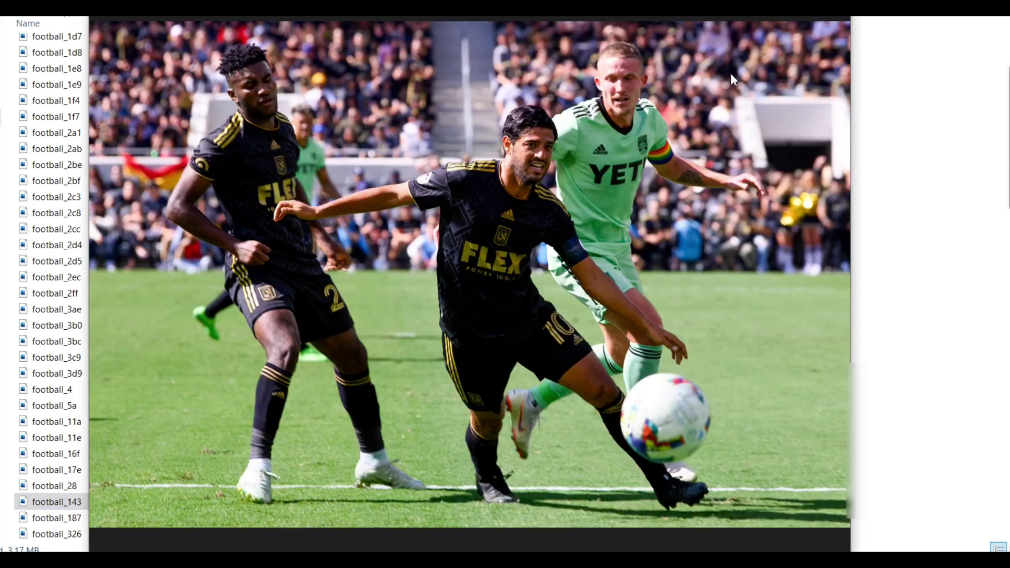
pyautogui.hotkey('alt', 'p')
pyautogui.press('Down')
pyautogui.hotkey('alt', 'p')
pyautogui.hotkey('alt', 'p')
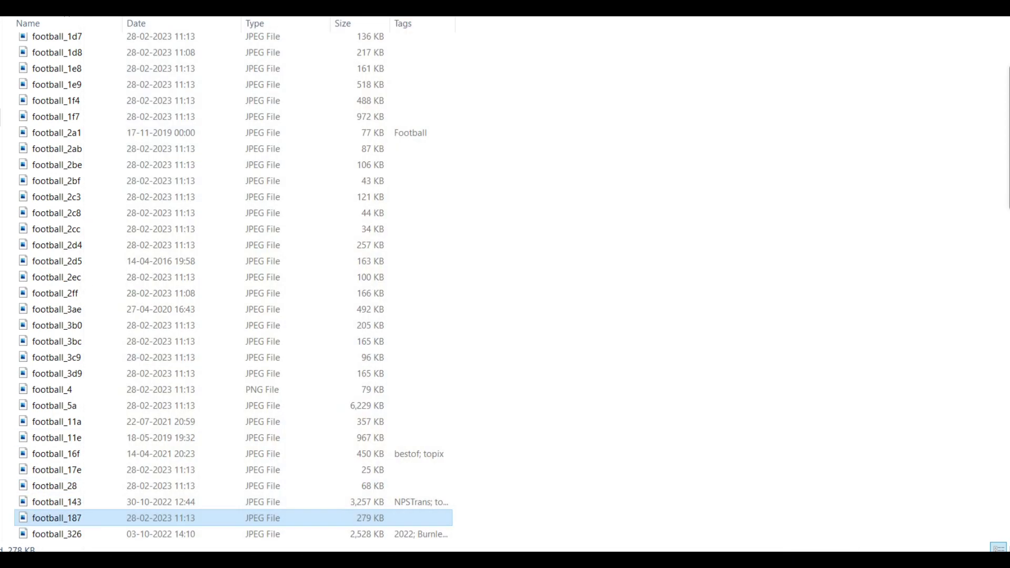
pyautogui.hotkey('alt', 'p')
pyautogui.hotkey('alt', 'p')
pyautogui.click(119, 508)
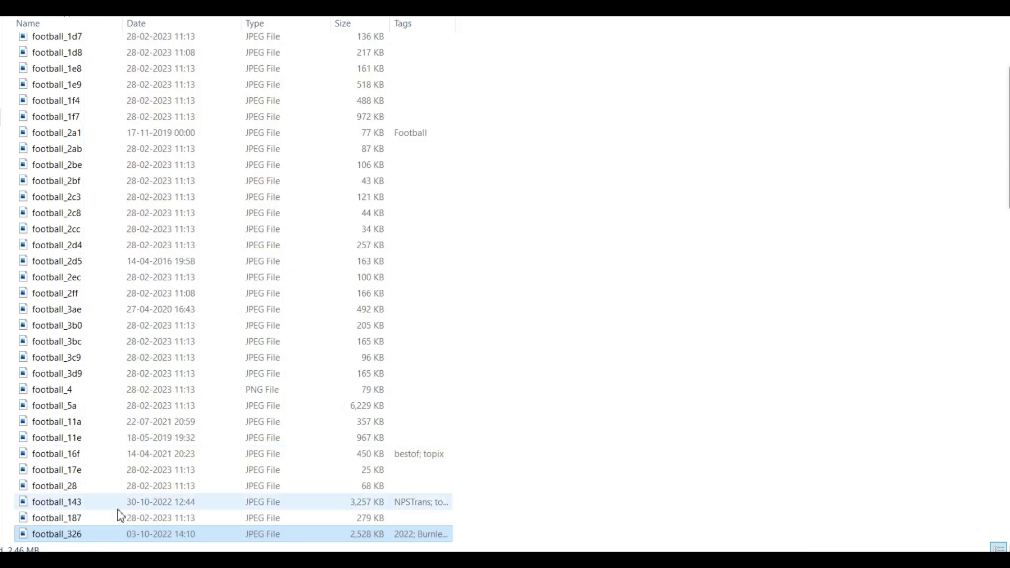
# Copy the images football_28, football_143, football_187 and football_326 into the images subfolder of val.
pyautogui.click(69, 490)
pyautogui.keyDown('shift'); pyautogui.click(78, 544); pyautogui.keyUp('shift')
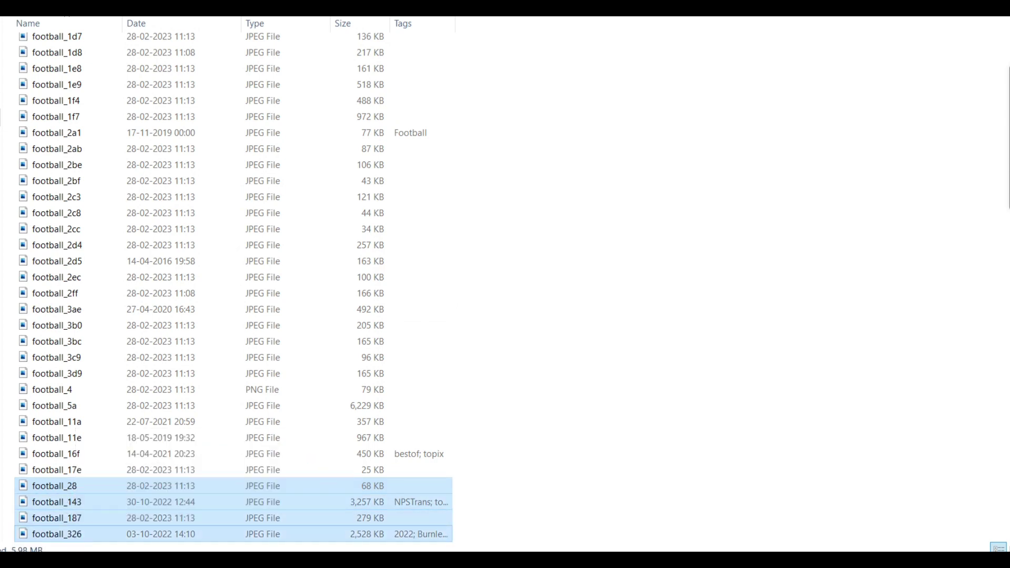
pyautogui.hotkey('alt', 'Up')
pyautogui.doubleClick(40, 126)
pyautogui.doubleClick(45, 49)
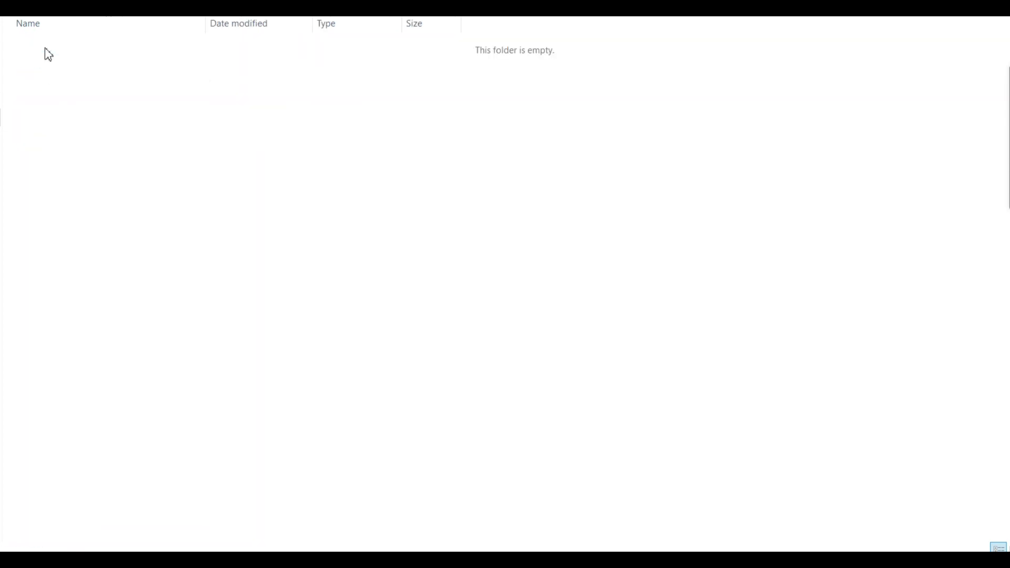
pyautogui.hotkey('ctrl', 'v')
pyautogui.hotkey('alt', 'Up')
pyautogui.doubleClick(44, 51)
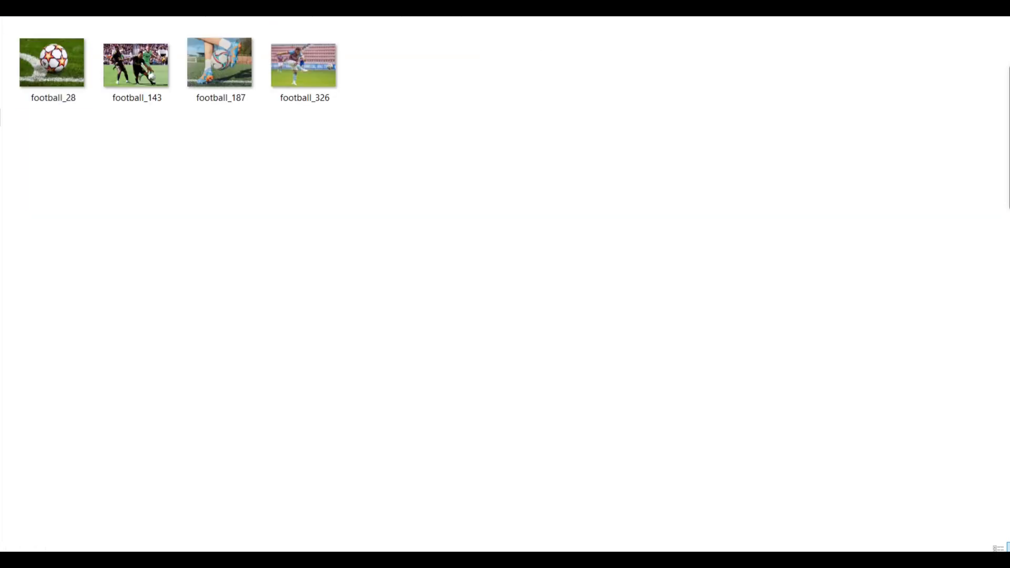
# Return to the source labels folder and copy the label files football_28, football_143, football_187 and football_326.
pyautogui.hotkey('alt', 'Up')
pyautogui.hotkey('alt', 'Up')
pyautogui.press('Up')
pyautogui.press('Return')
pyautogui.hotkey('alt', 'Up')
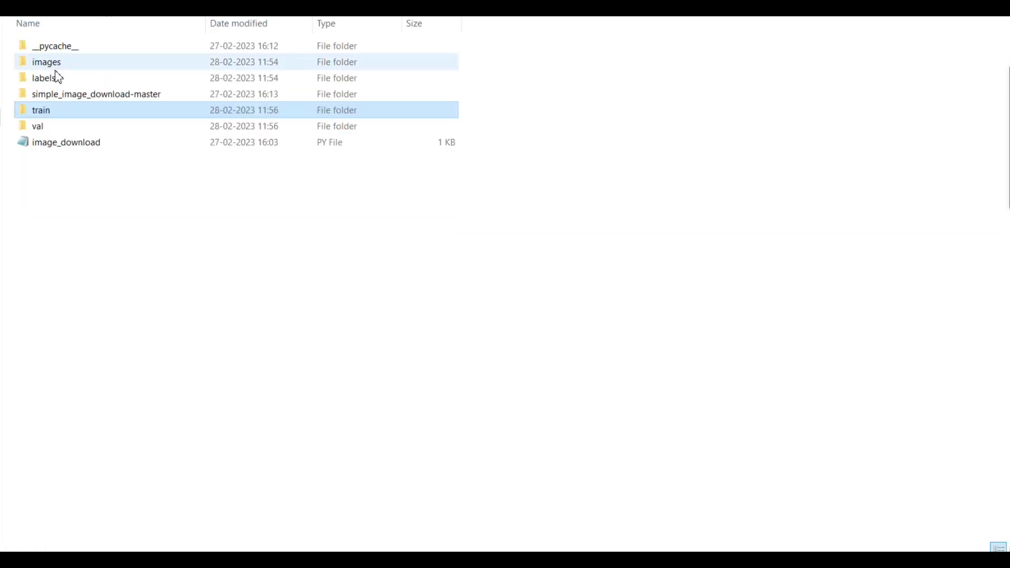
pyautogui.doubleClick(44, 77)
pyautogui.scroll(-5, 131, 487)
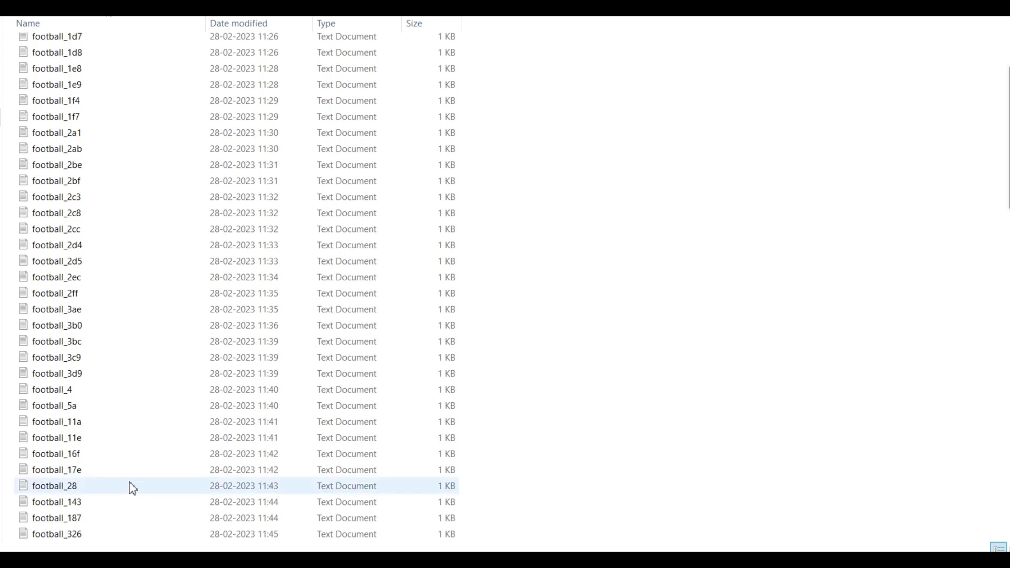
pyautogui.click(131, 487)
pyautogui.keyDown('ctrl'); pyautogui.click(83, 503); pyautogui.keyUp('ctrl')
pyautogui.keyDown('ctrl'); pyautogui.click(84, 519); pyautogui.keyUp('ctrl')
pyautogui.keyDown('ctrl'); pyautogui.click(85, 535); pyautogui.keyUp('ctrl')
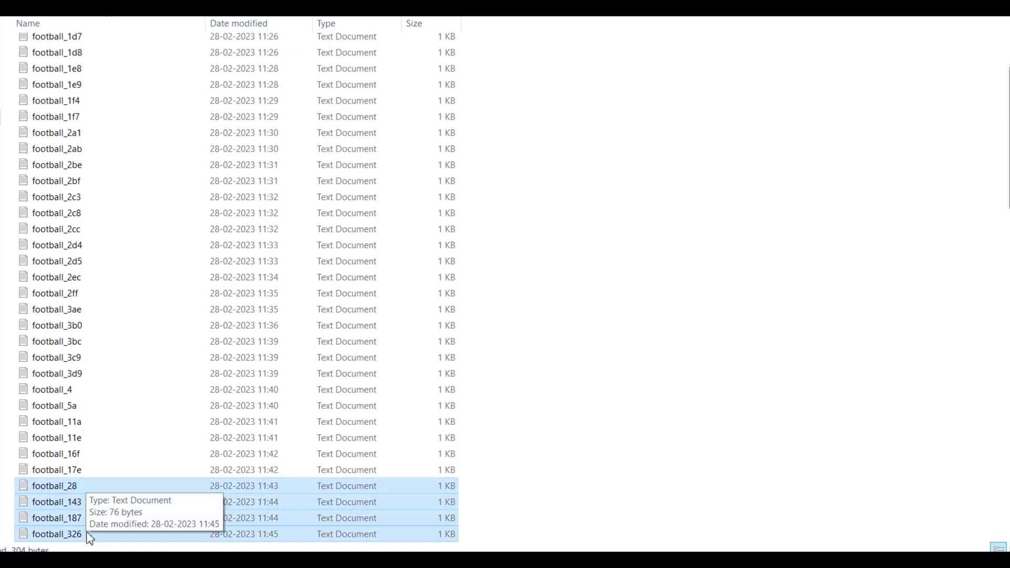
pyautogui.hotkey('ctrl', 'c')
# Paste the four copied label files into the labels subfolder of val.
pyautogui.hotkey('alt', 'Up')
pyautogui.doubleClick(37, 131)
pyautogui.doubleClick(45, 61)
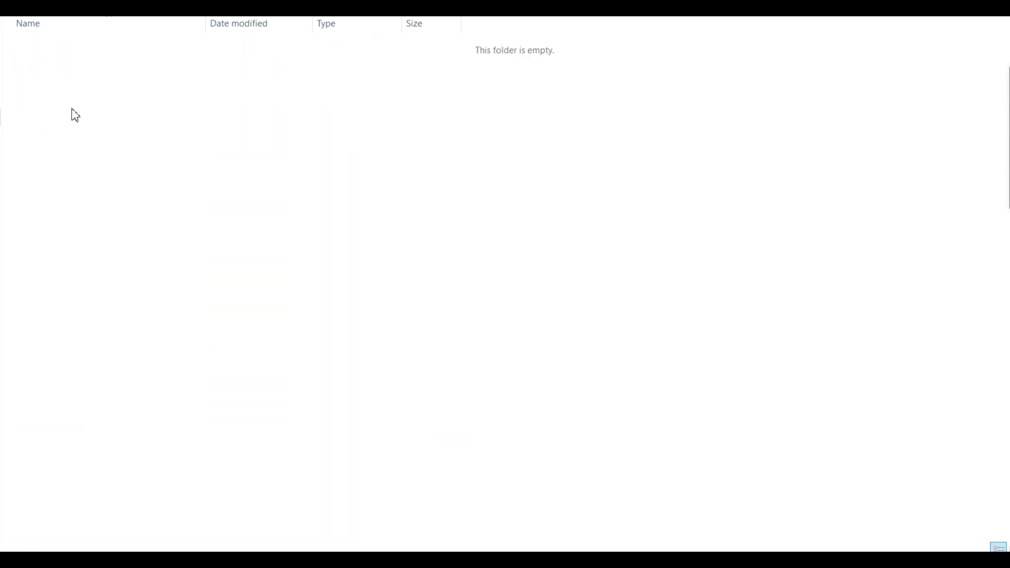
pyautogui.hotkey('ctrl', 'v')
# Copy all source images except football_28, football_143, football_187 and football_326 into the images subfolder of train.
pyautogui.hotkey('alt', 'Up')
pyautogui.hotkey('alt', 'Up')
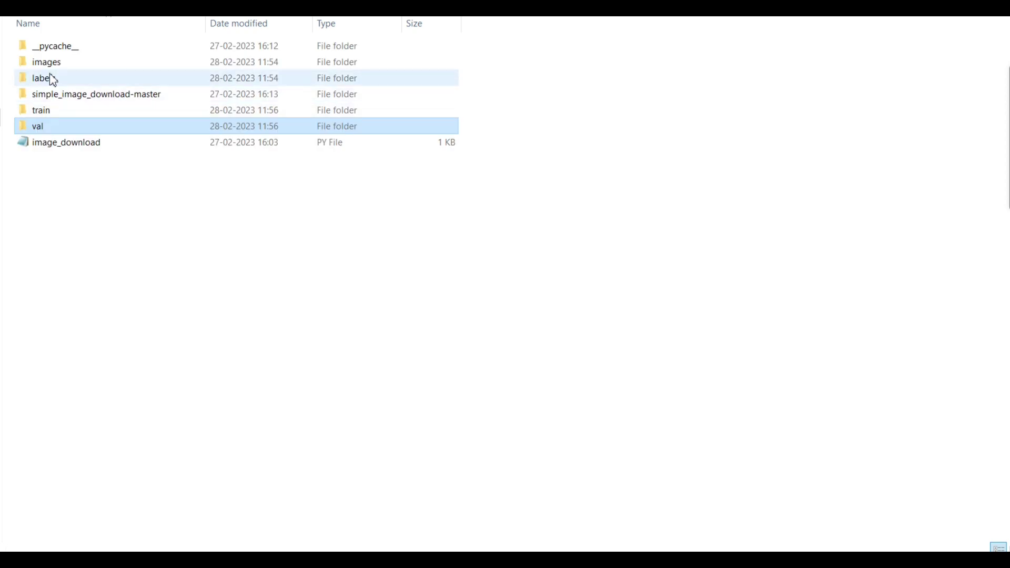
pyautogui.doubleClick(48, 62)
pyautogui.hotkey('ctrl', 'a')
pyautogui.scroll(-4, 68, 316)
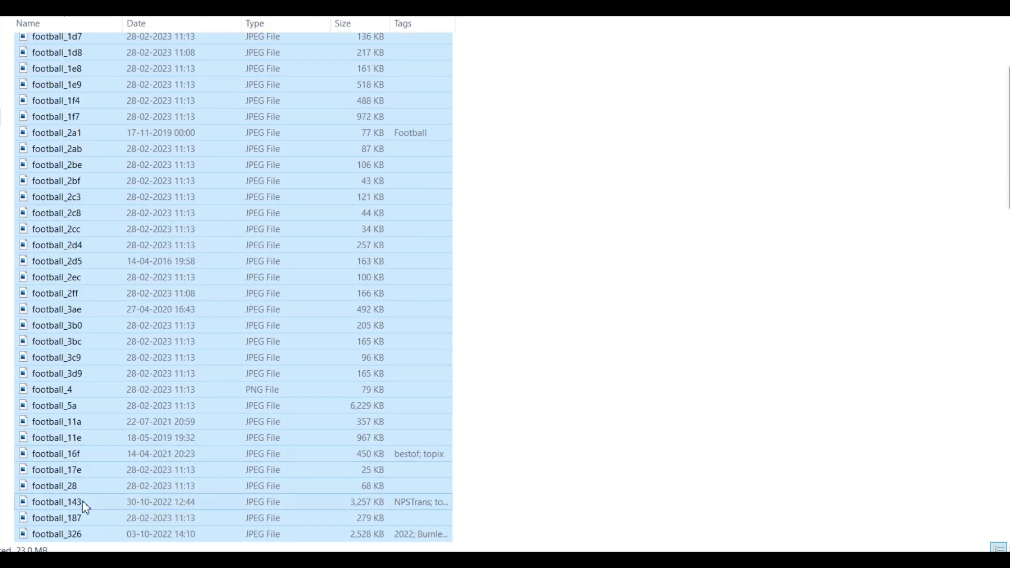
pyautogui.keyDown('ctrl'); pyautogui.click(68, 486); pyautogui.keyUp('ctrl')
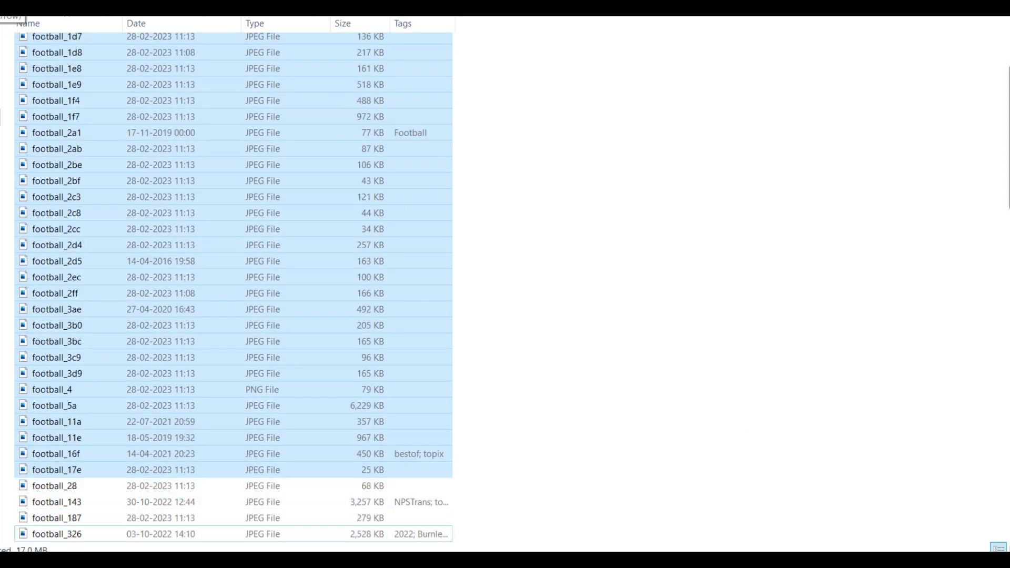
pyautogui.hotkey('alt', 'Up')
pyautogui.doubleClick(54, 113)
pyautogui.doubleClick(49, 46)
pyautogui.hotkey('alt', 'Up')
# Copy all source label files except classes, football_28, football_143, football_187 and football_326 into the labels subfolder of train.
pyautogui.hotkey('alt', 'Up')
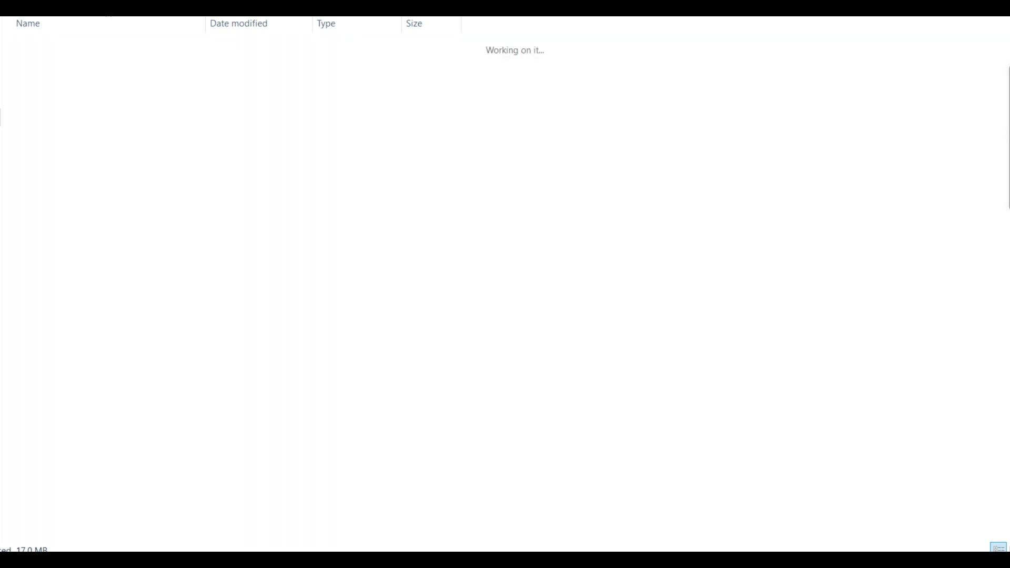
pyautogui.doubleClick(58, 80)
pyautogui.hotkey('ctrl', 'a')
pyautogui.keyDown('ctrl'); pyautogui.click(47, 45); pyautogui.keyUp('ctrl')
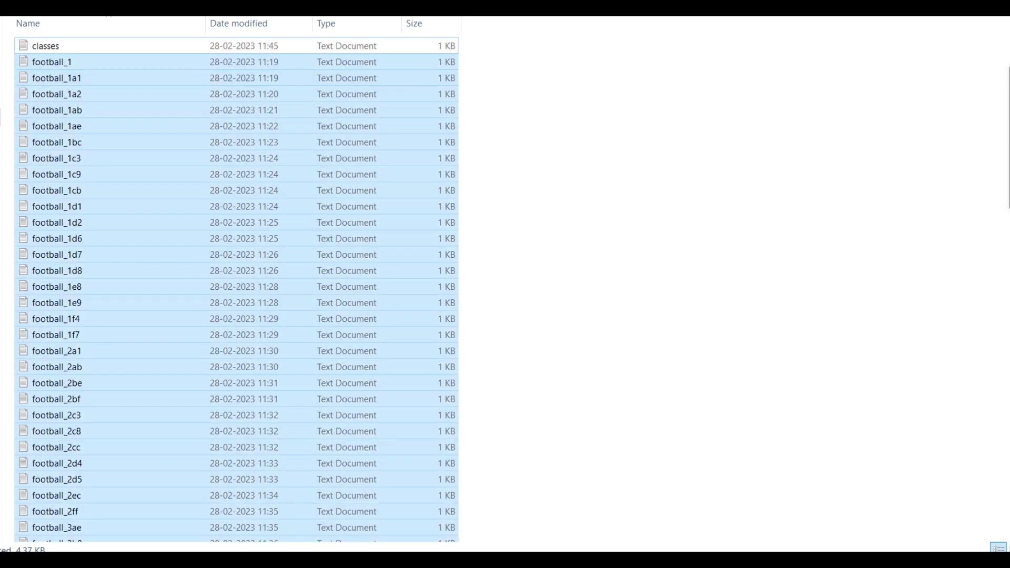
pyautogui.scroll(-10, 1005, 490)
pyautogui.moveTo(95, 542); pyautogui.dragTo(96, 486)
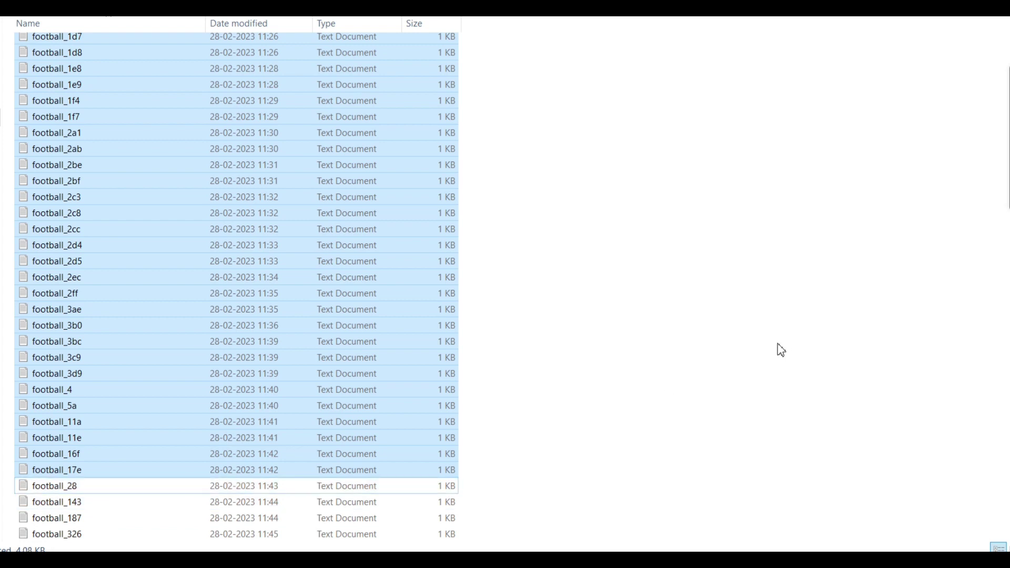
pyautogui.hotkey('alt', 'Up')
pyautogui.doubleClick(52, 112)
pyautogui.doubleClick(50, 66)
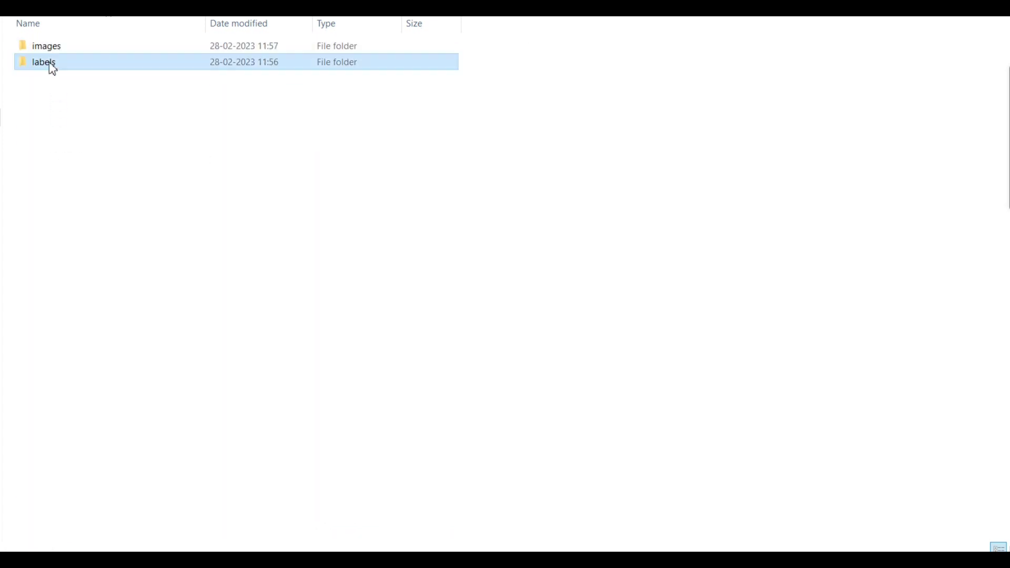
pyautogui.hotkey('ctrl', 'a')
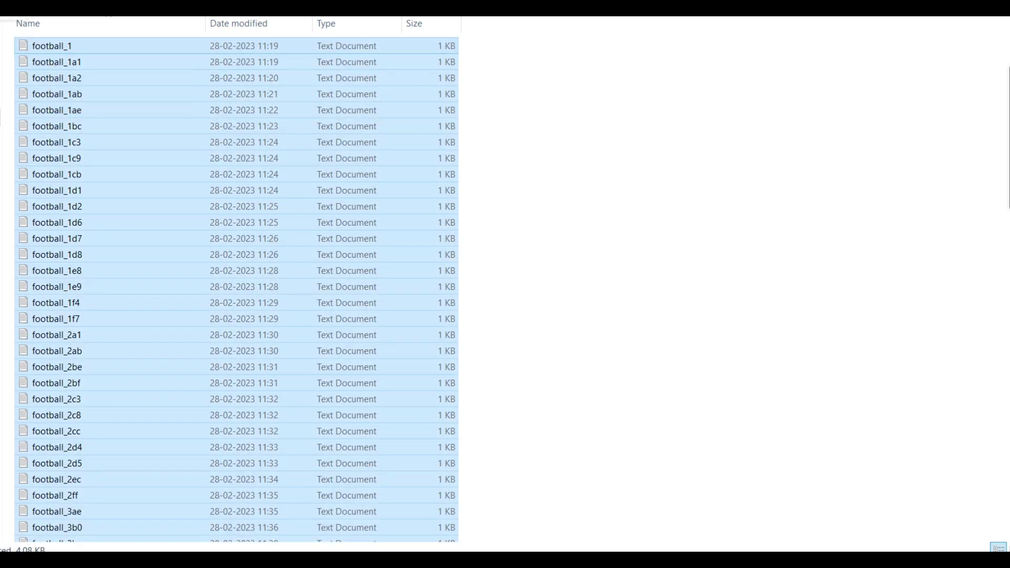
pyautogui.hotkey('alt', 'Up')
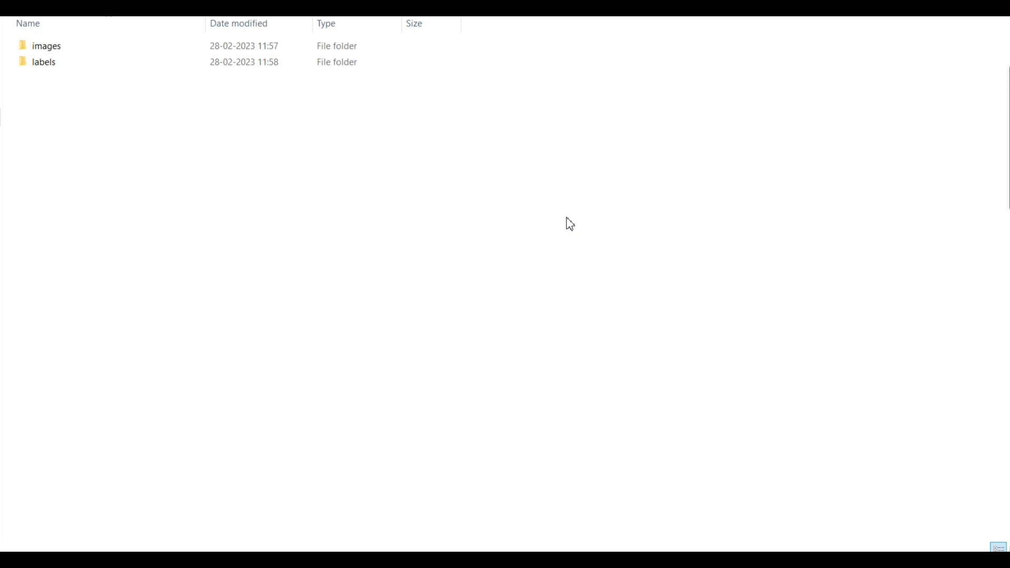
# Move the classes text file from the source labels folder up into the parent project folder.
pyautogui.hotkey('alt', 'Up')
pyautogui.doubleClick(54, 63)
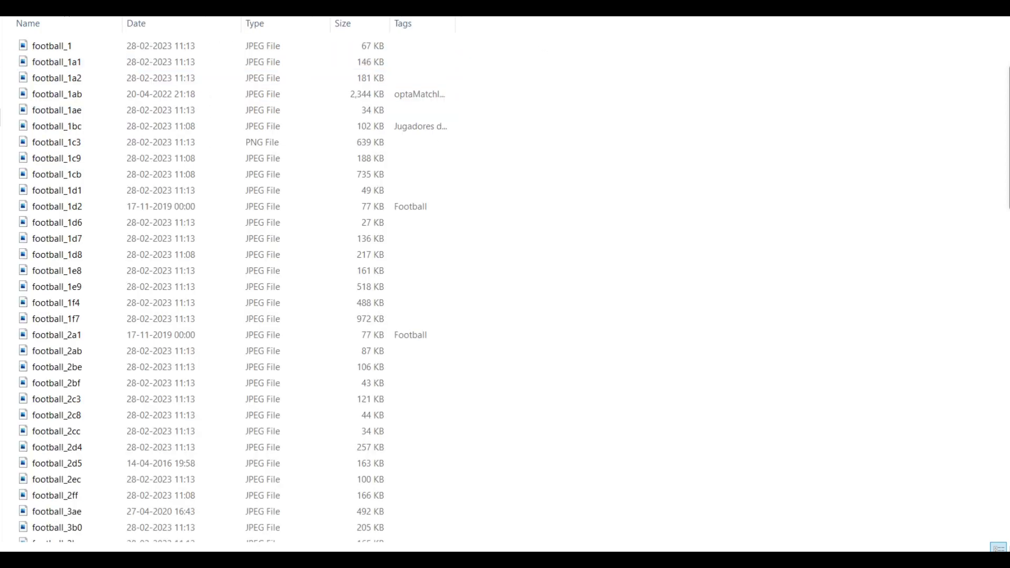
pyautogui.hotkey('alt', 'Up')
pyautogui.doubleClick(40, 77)
pyautogui.click(47, 48)
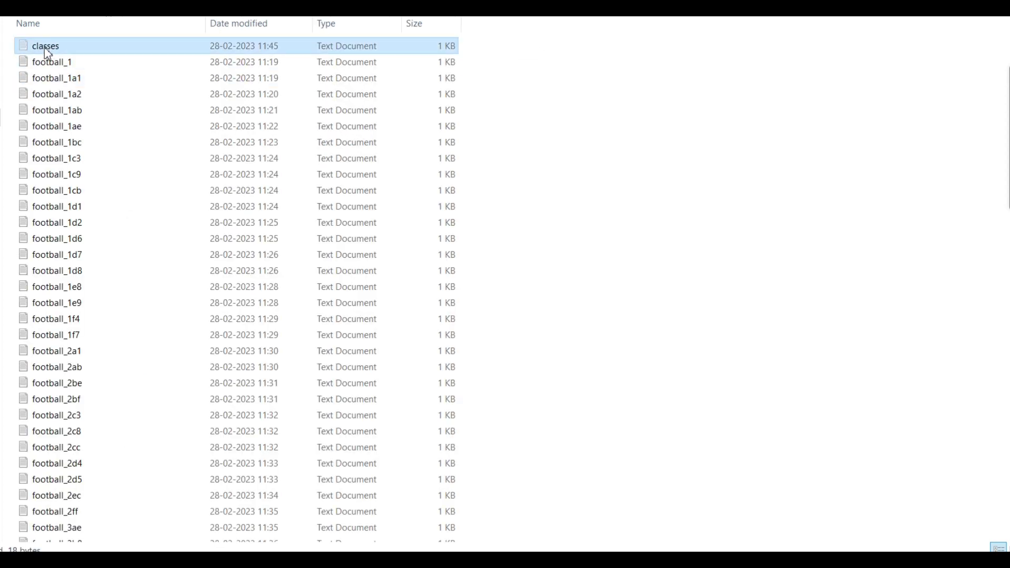
pyautogui.hotkey('alt', 'Up')
pyautogui.rightClick(145, 211)
pyautogui.click(182, 319)
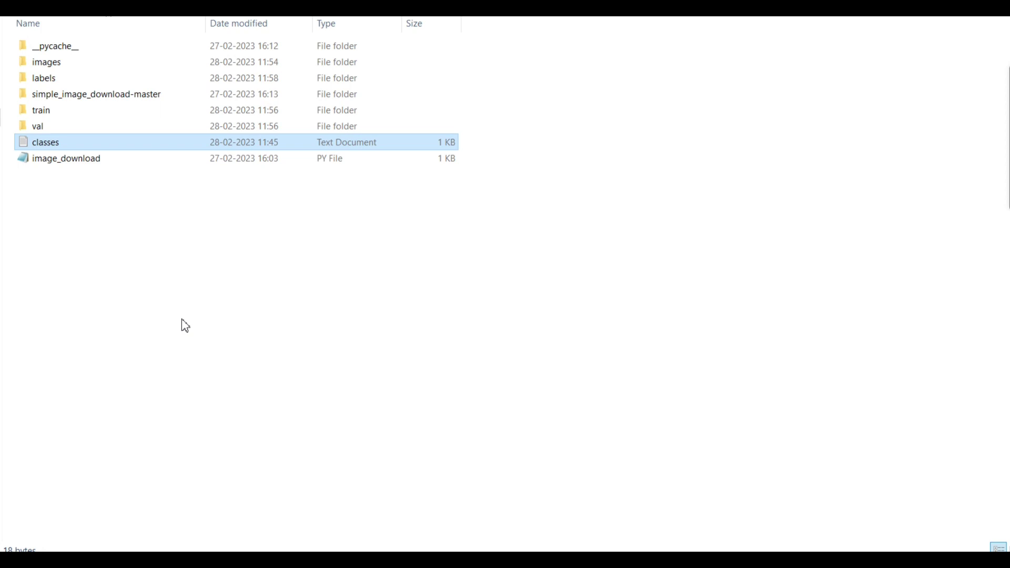
pyautogui.click(219, 257)
# Create a new folder named YOLOv8_custom in the project folder.
pyautogui.rightClick(129, 206)
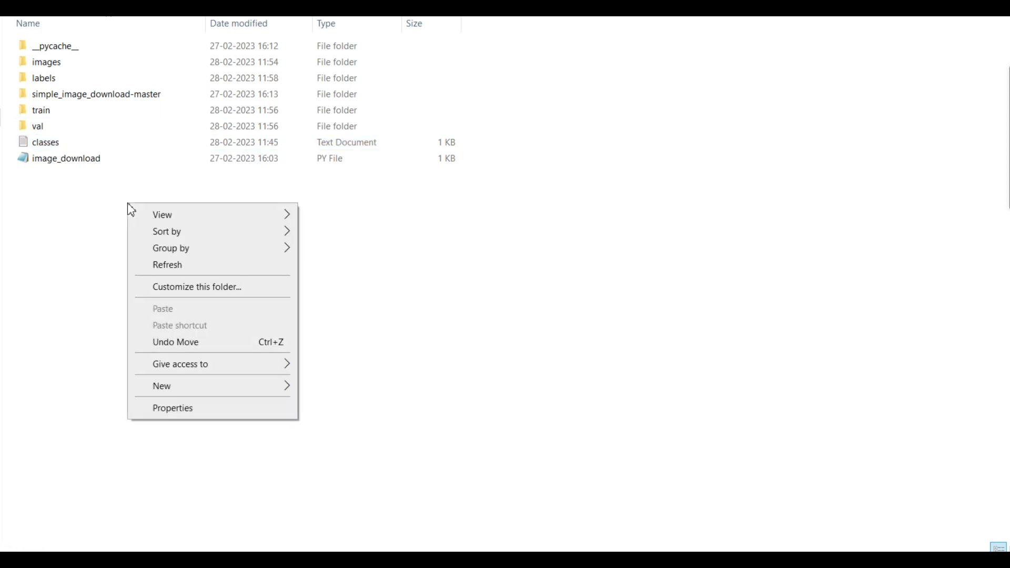
pyautogui.moveTo(164, 389)
pyautogui.click(329, 389)
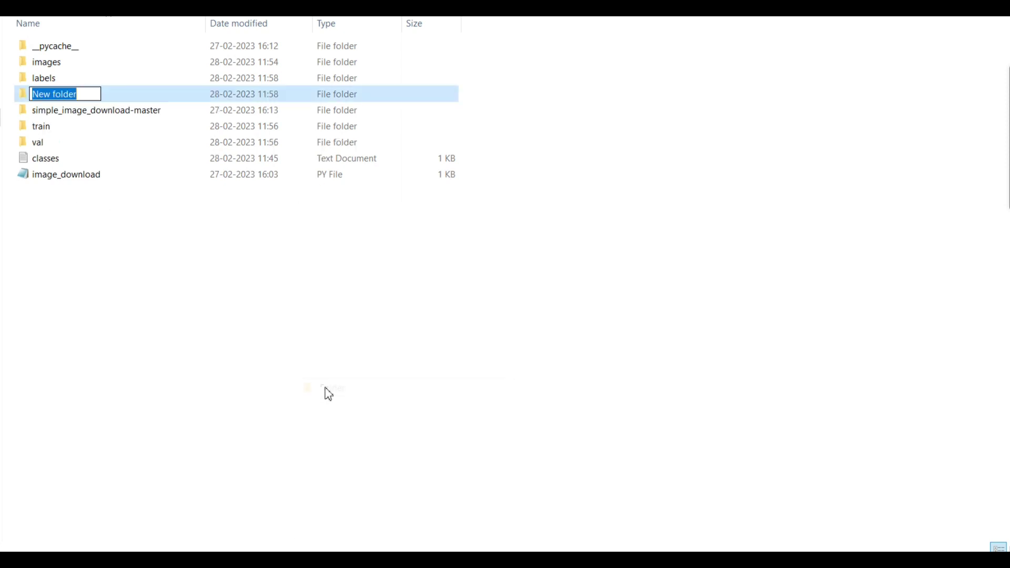
pyautogui.write('YOLO')
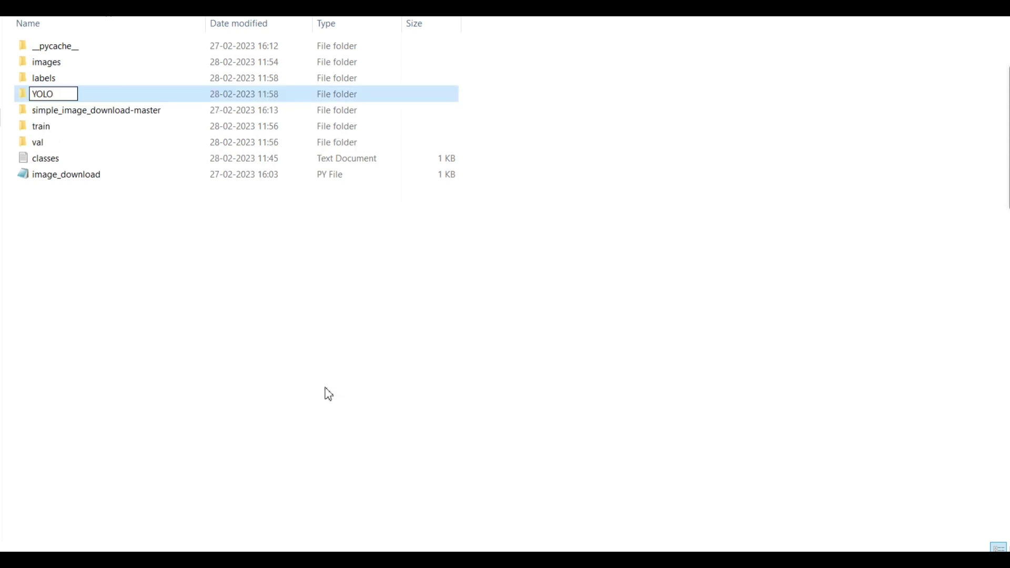
pyautogui.write('v8_custom')
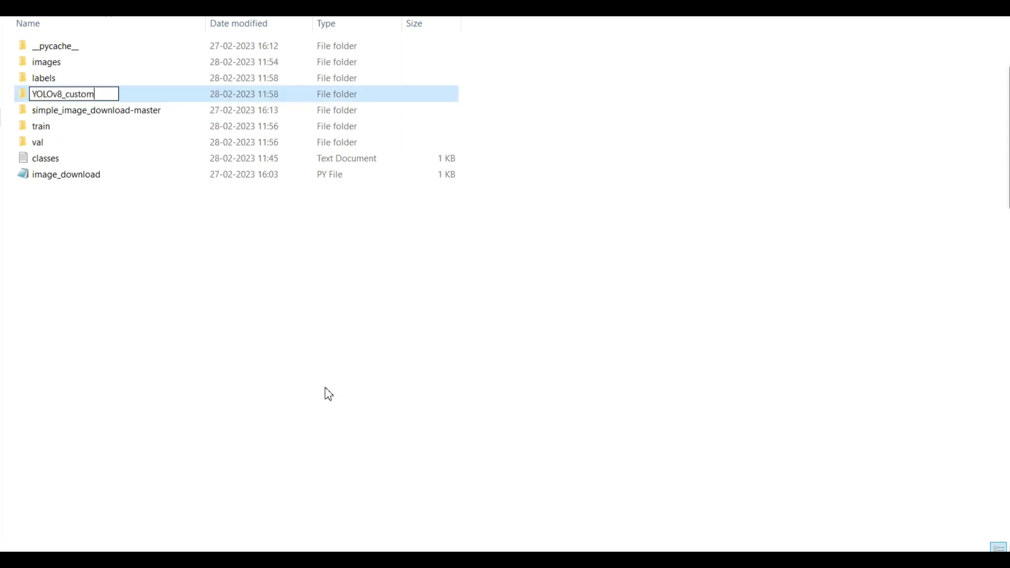
pyautogui.press('Return')
# Move the train and val folders and the classes text file into the YOLOv8_custom folder.
pyautogui.click(44, 79)
pyautogui.click(40, 110)
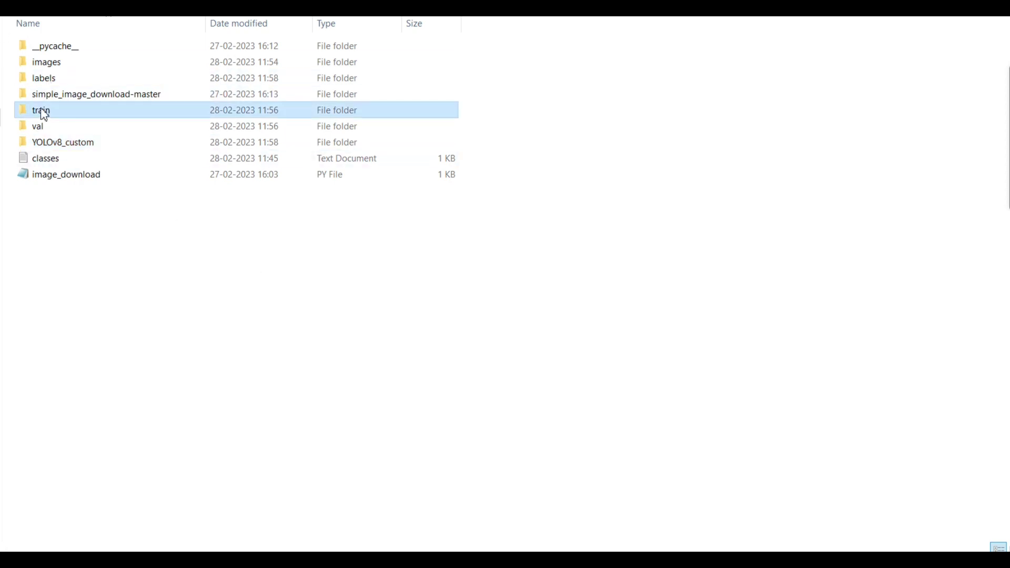
pyautogui.keyDown('ctrl'); pyautogui.click(40, 127); pyautogui.keyUp('ctrl')
pyautogui.keyDown('ctrl'); pyautogui.click(58, 157); pyautogui.keyUp('ctrl')
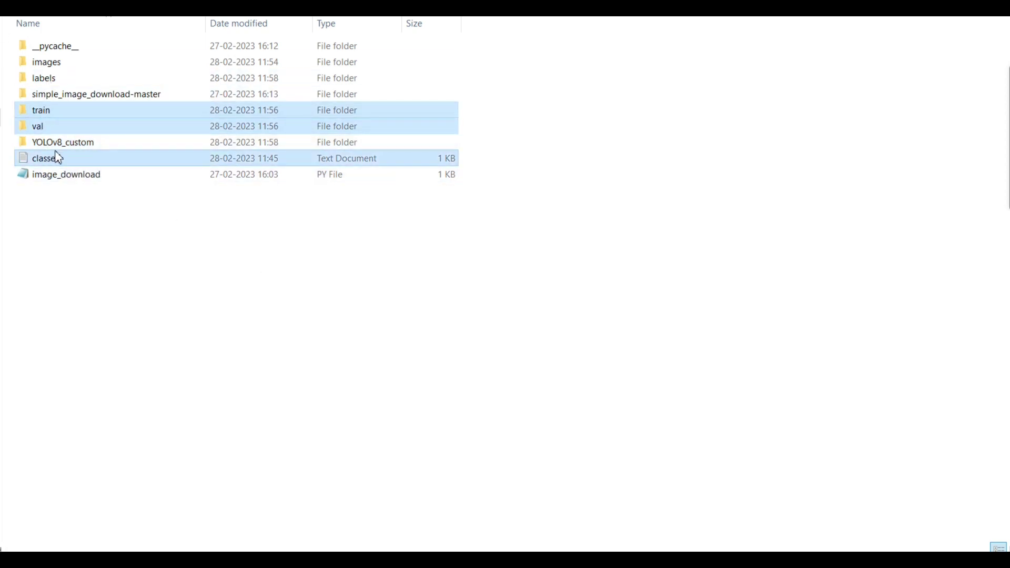
pyautogui.doubleClick(62, 146)
pyautogui.hotkey('ctrl', 'v')
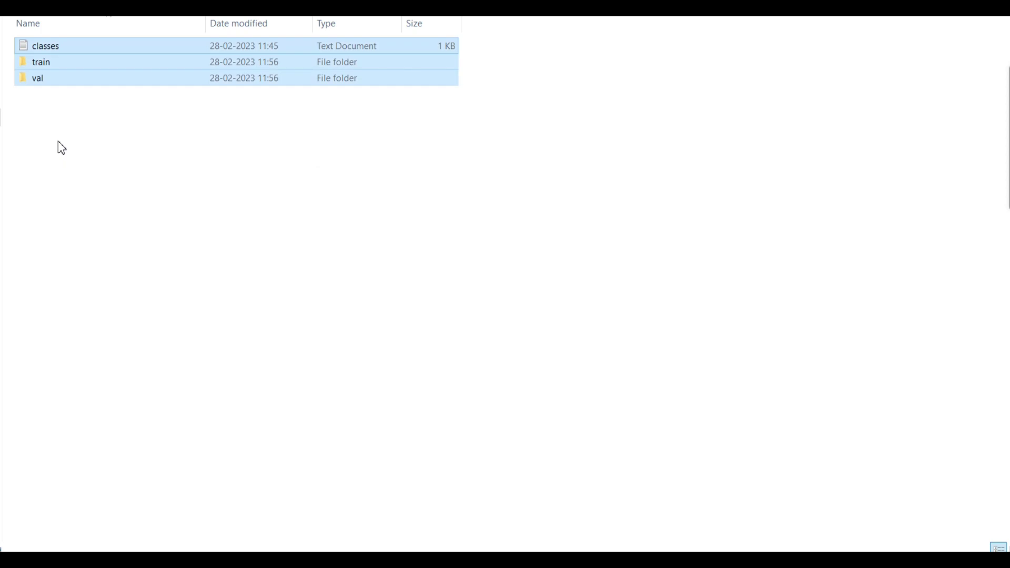
# Create a new text document named data_custom.yaml in the folder alongside train, val and classes.
pyautogui.rightClick(201, 122)
pyautogui.moveTo(239, 307)
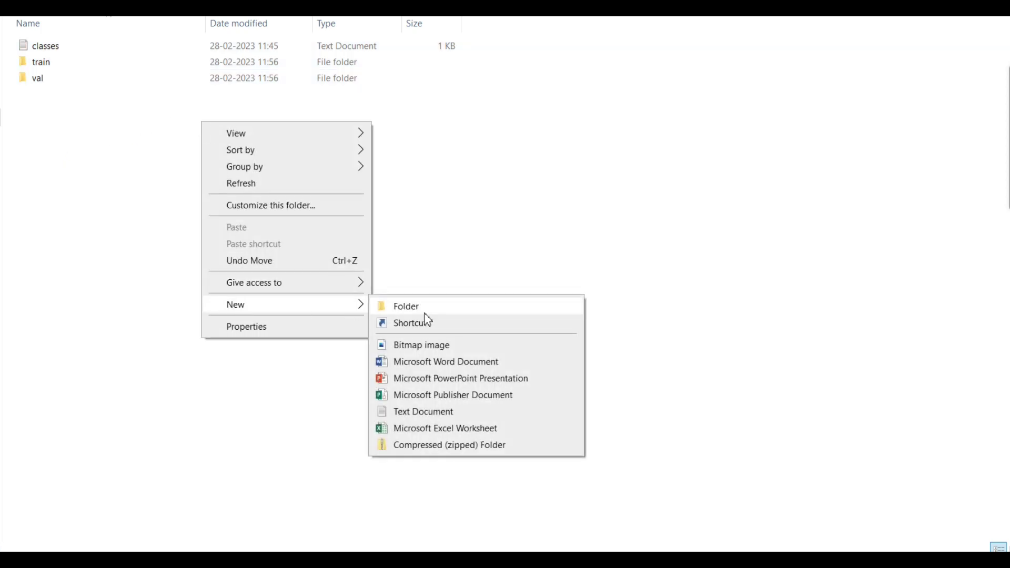
pyautogui.click(438, 411)
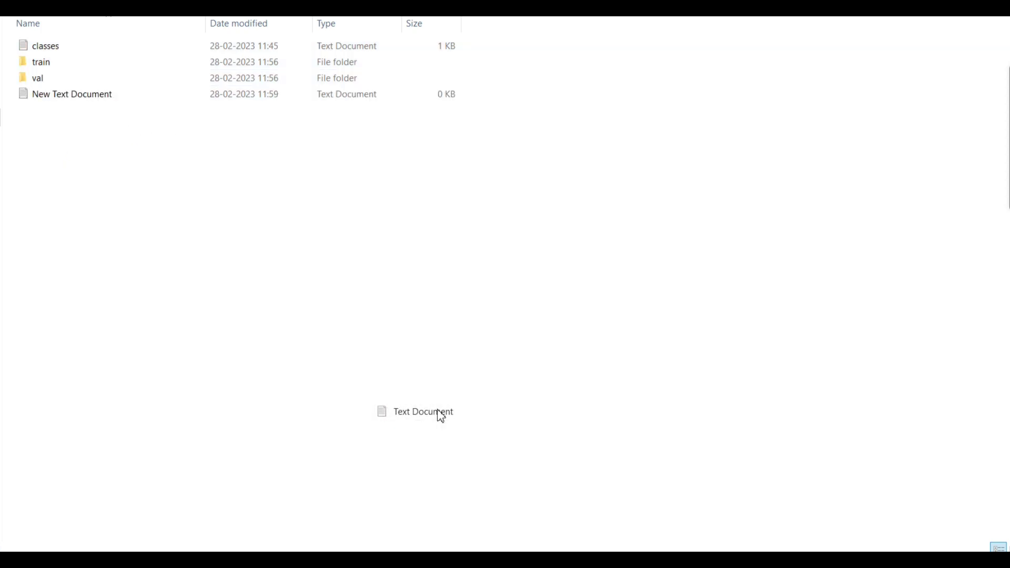
pyautogui.write('data')
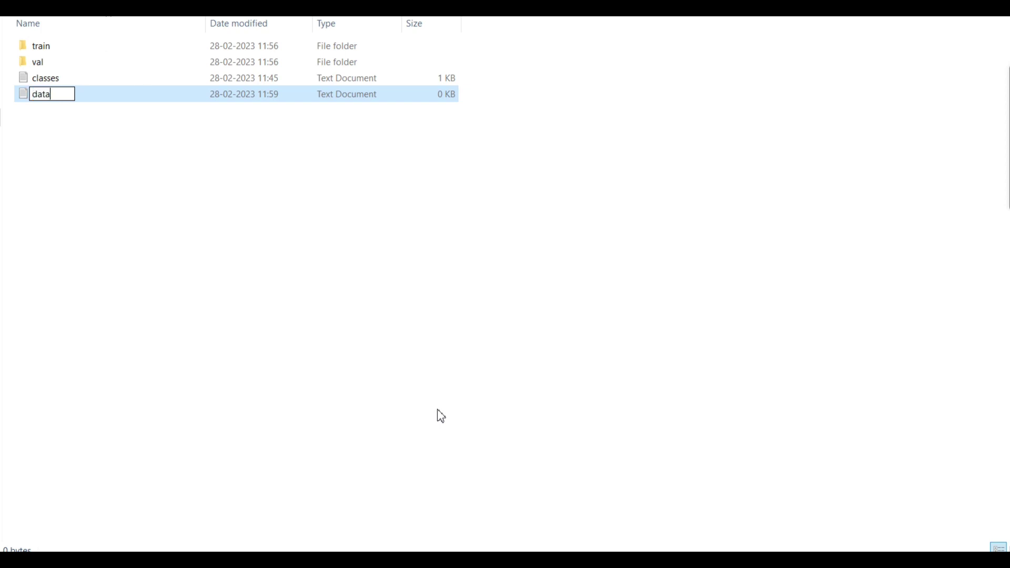
pyautogui.write('_custom.')
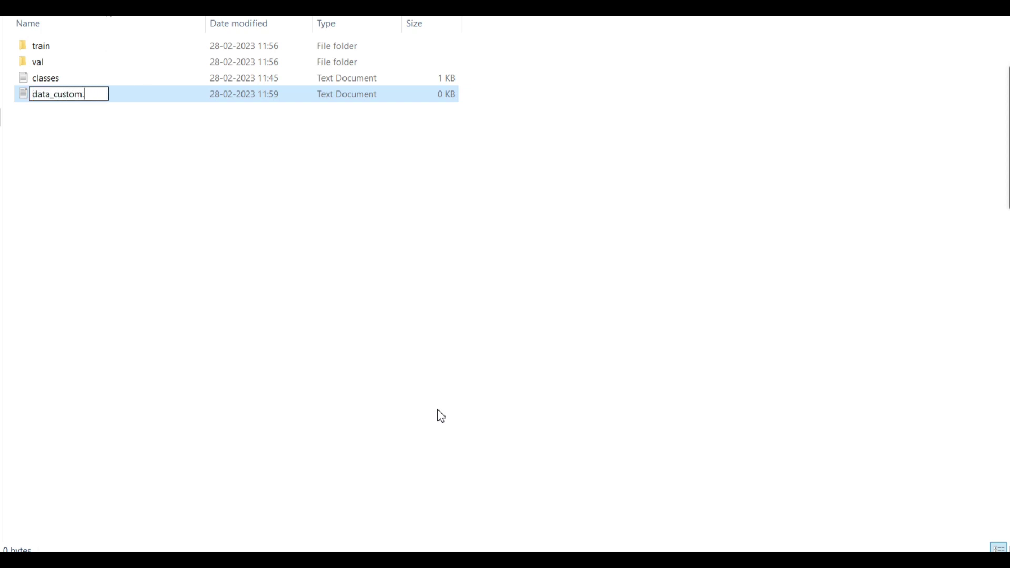
pyautogui.write('yaml')
pyautogui.press('Return')
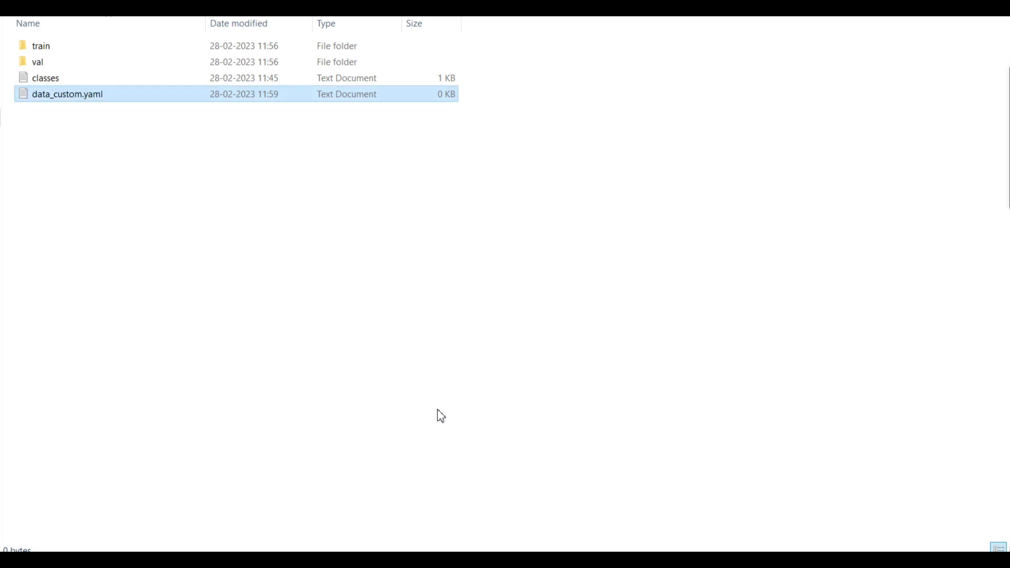
# Open data_custom.yaml and enter the dataset paths "train: ./train" and "val: ./val" on separate lines.
pyautogui.doubleClick(55, 97)
pyautogui.write('train:')
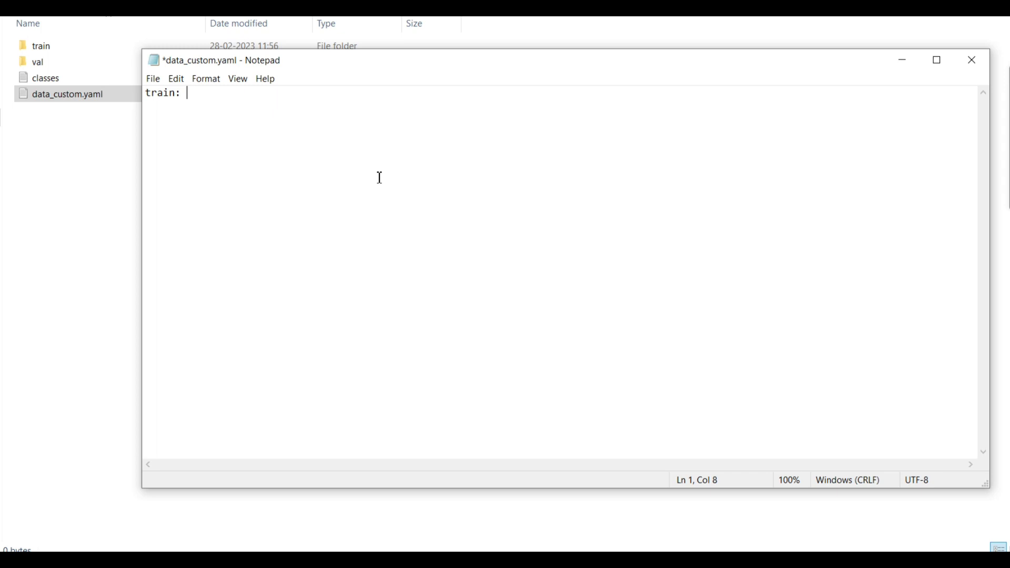
pyautogui.write(' ./train ')
pyautogui.write('va')
pyautogui.write('l: ./va')
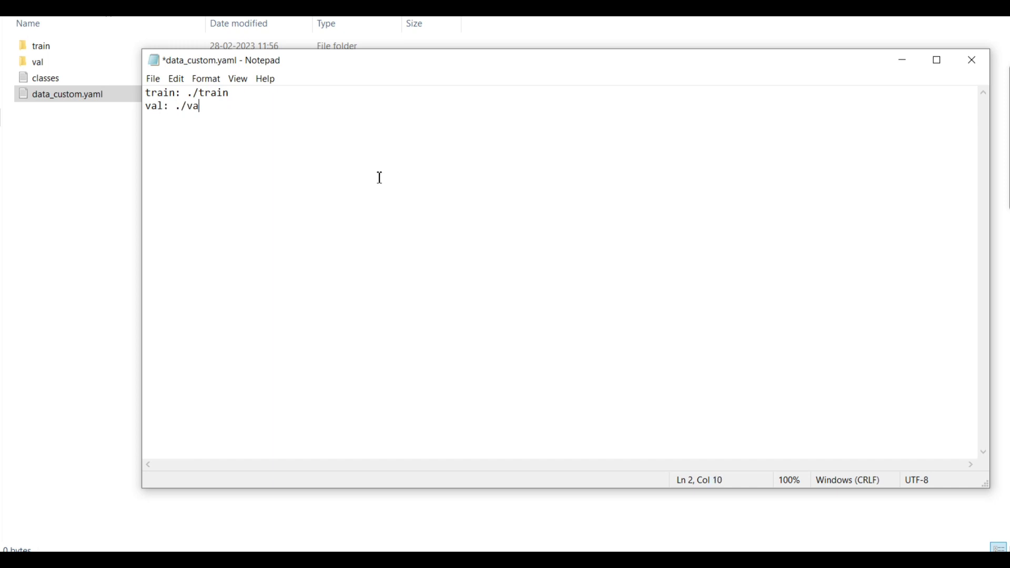
pyautogui.write('l')
# Below the paths, add the line "nc = 2" and start a "names:" list with an opening square bracket.
pyautogui.press('Return')
pyautogui.press('Return')
pyautogui.press('Return')
pyautogui.write('nc = 2  names: \'"')
pyautogui.press('BackSpace')
pyautogui.press('BackSpace')
pyautogui.write('[')
# Consult the classes file and complete the names list in data_custom.yaml as ["Football", "Person"].
pyautogui.doubleClick(40, 78)
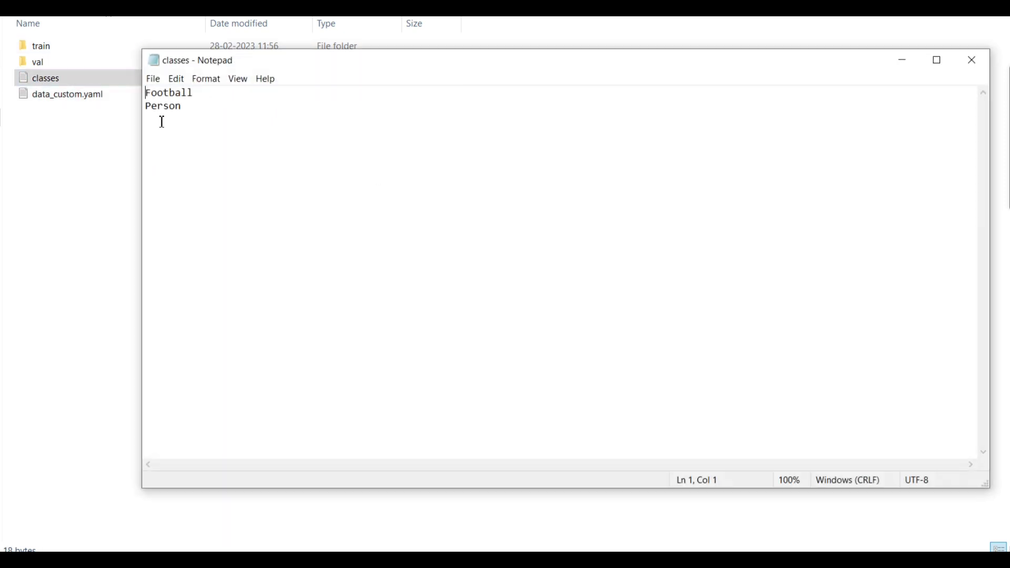
pyautogui.click(972, 60)
pyautogui.hotkey('alt', 'Tab')
pyautogui.write('"Footb')
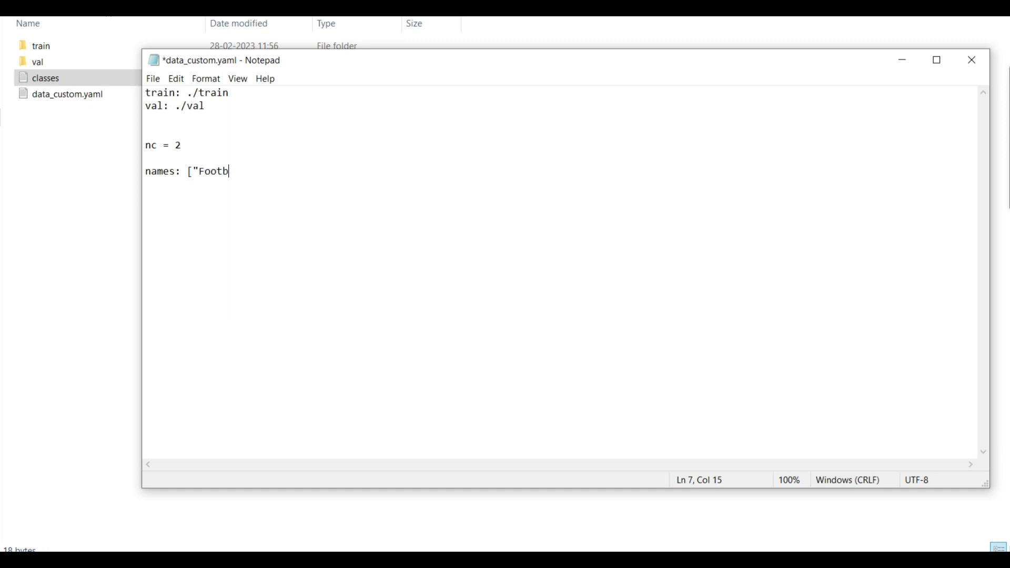
pyautogui.write('all')
pyautogui.press('super+Down')
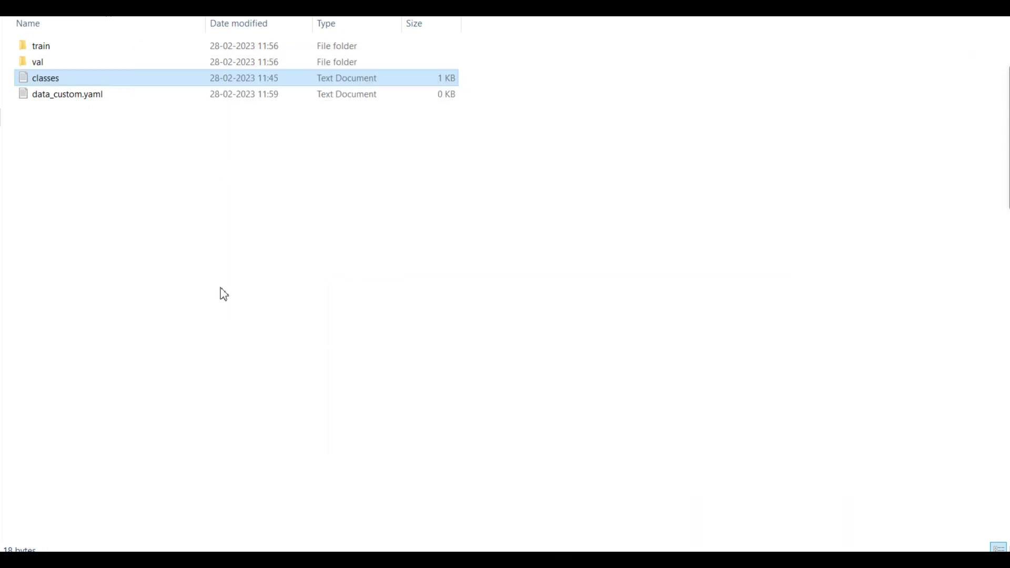
pyautogui.doubleClick(84, 80)
pyautogui.click(972, 59)
pyautogui.click(528, 559)
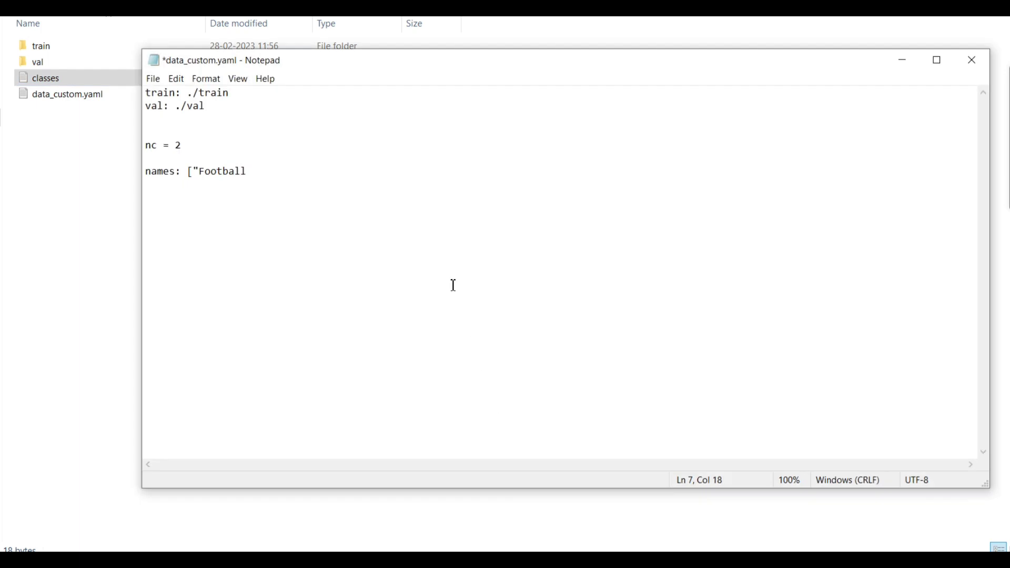
pyautogui.write('", "Person"')
pyautogui.write(']')
# Replace the equals sign after nc with a colon so the line reads "nc: 2".
pyautogui.press('Up')
pyautogui.press('Up')
pyautogui.press('Home')
pyautogui.write(':')
# Save the file as data_custom.yaml with type All Files, overwriting the existing one, then close it and refresh the folder.
pyautogui.click(153, 79)
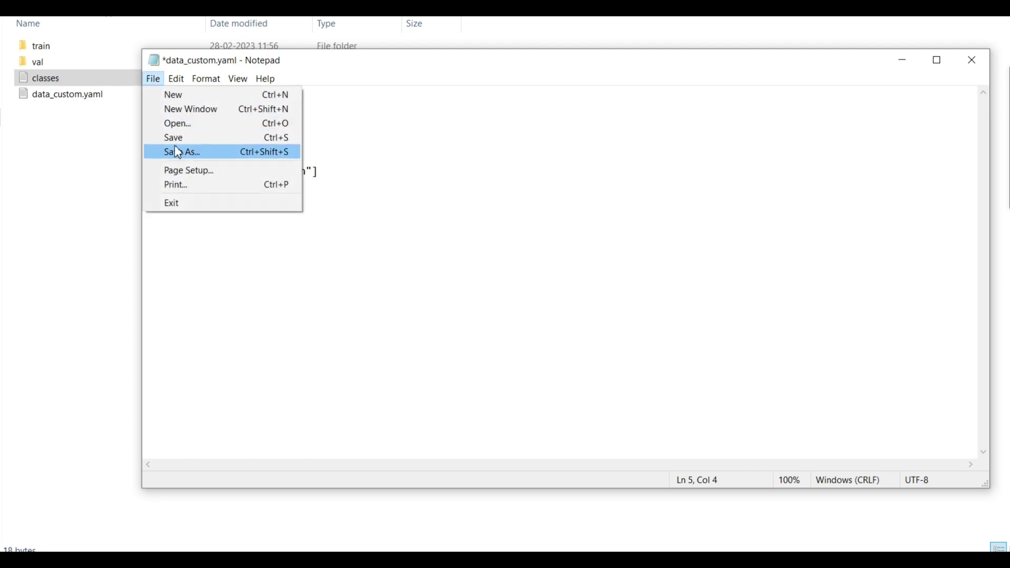
pyautogui.click(189, 152)
pyautogui.click(368, 382)
pyautogui.click(366, 414)
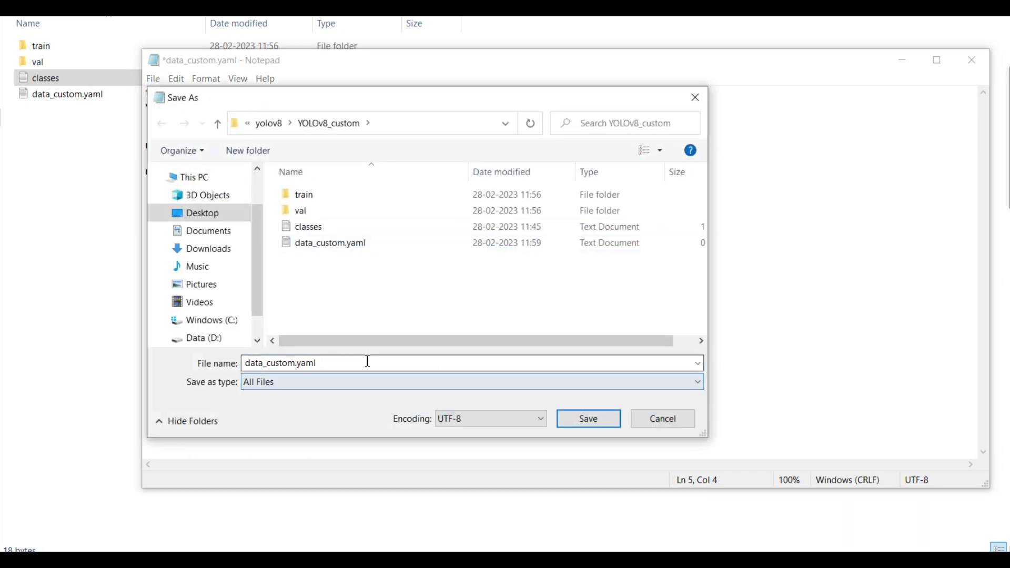
pyautogui.click(600, 420)
pyautogui.click(491, 262)
pyautogui.click(972, 60)
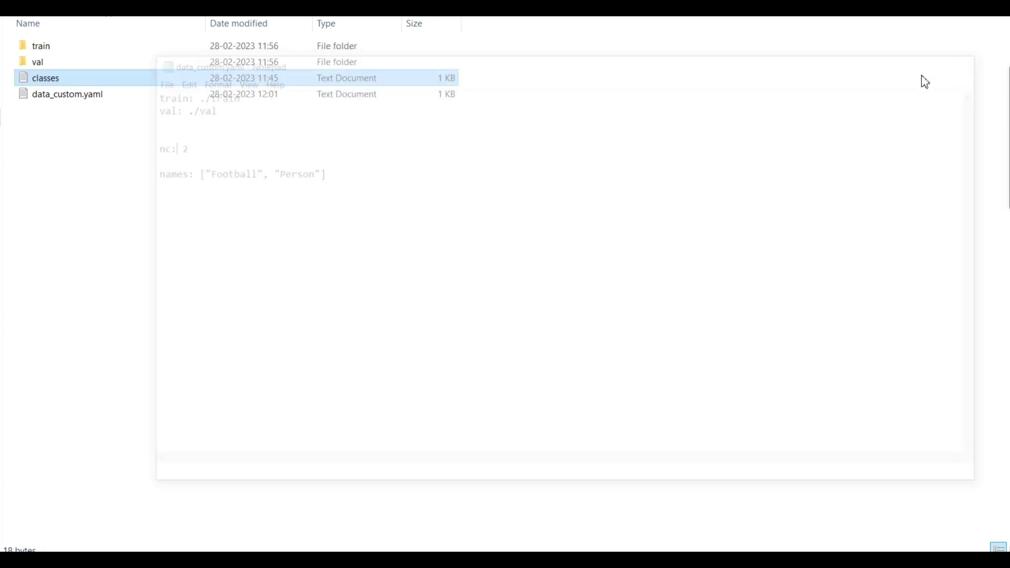
pyautogui.rightClick(257, 176)
pyautogui.click(281, 236)
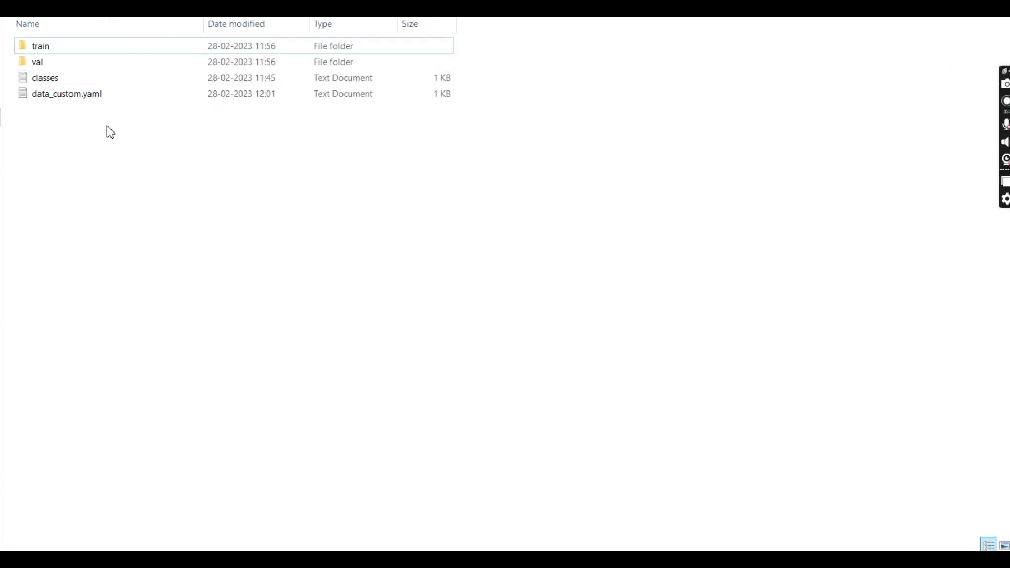